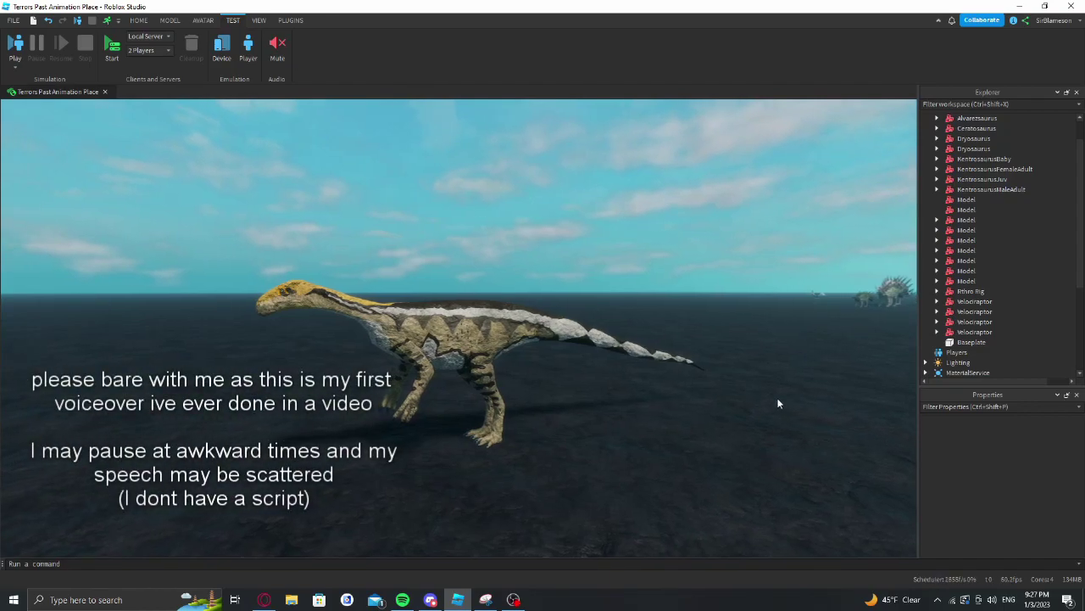
Ungroup the striped dinosaur model into its individual parts and clear the selection
click(504, 323)
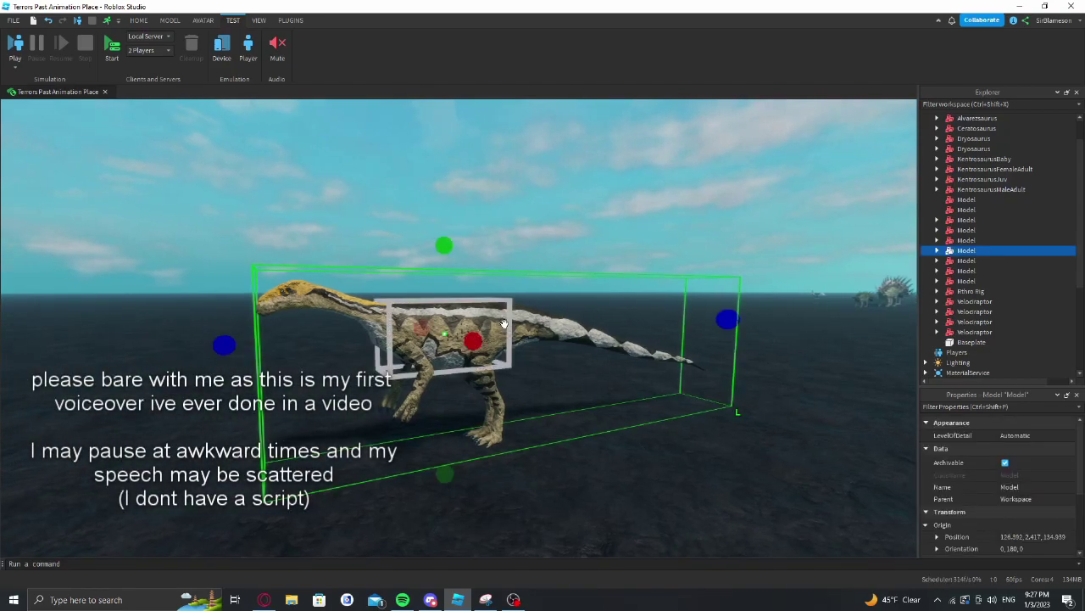
key(ctrl+1)
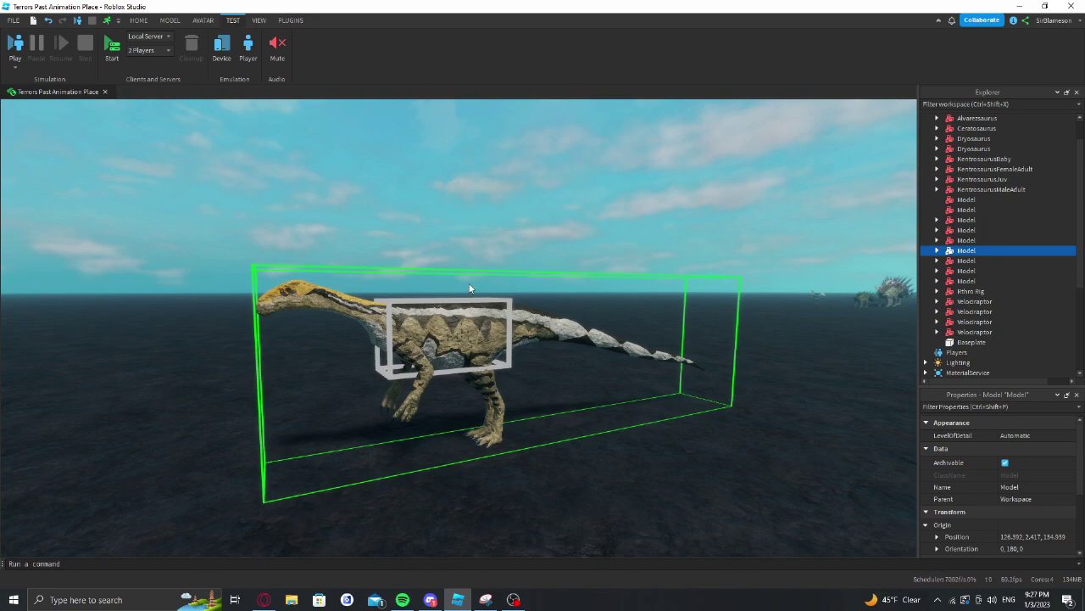
key(ctrl+u)
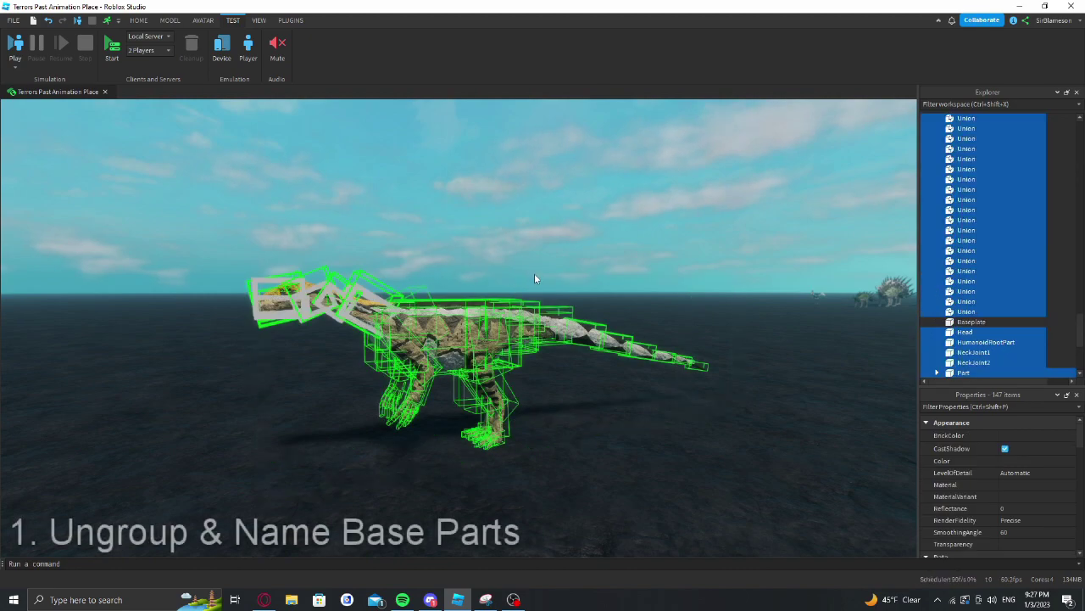
click(454, 279)
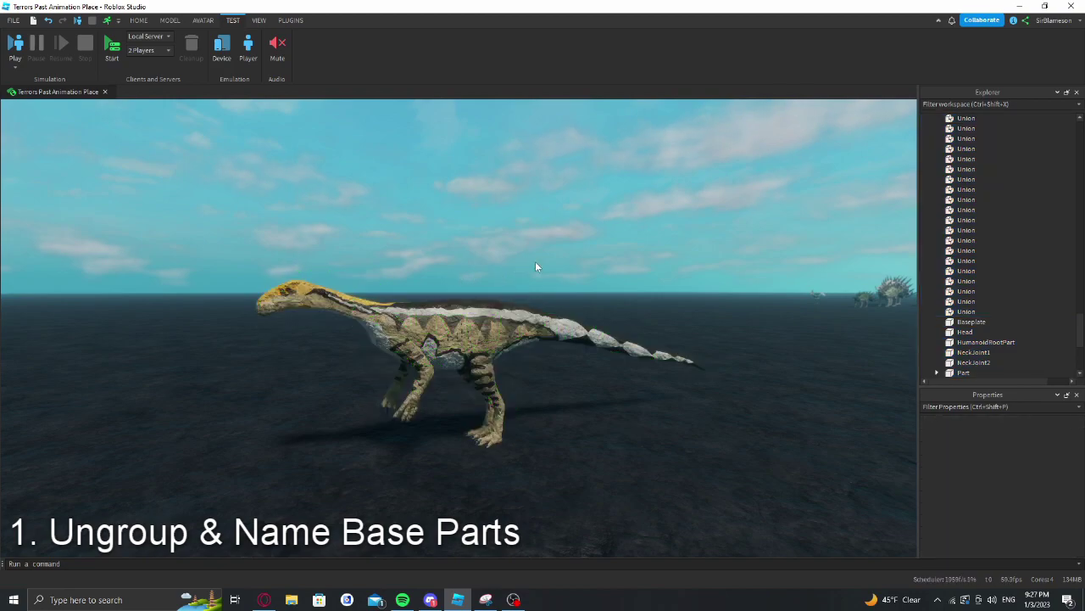
Set the move snap to 1 stud and lift HumanoidRootPart, NeckJoint1, NeckJoint2 and Head together above the dinosaur, out of the way
right_drag(543, 262, 540, 262)
key(q)
scroll(527, 260, up, 5)
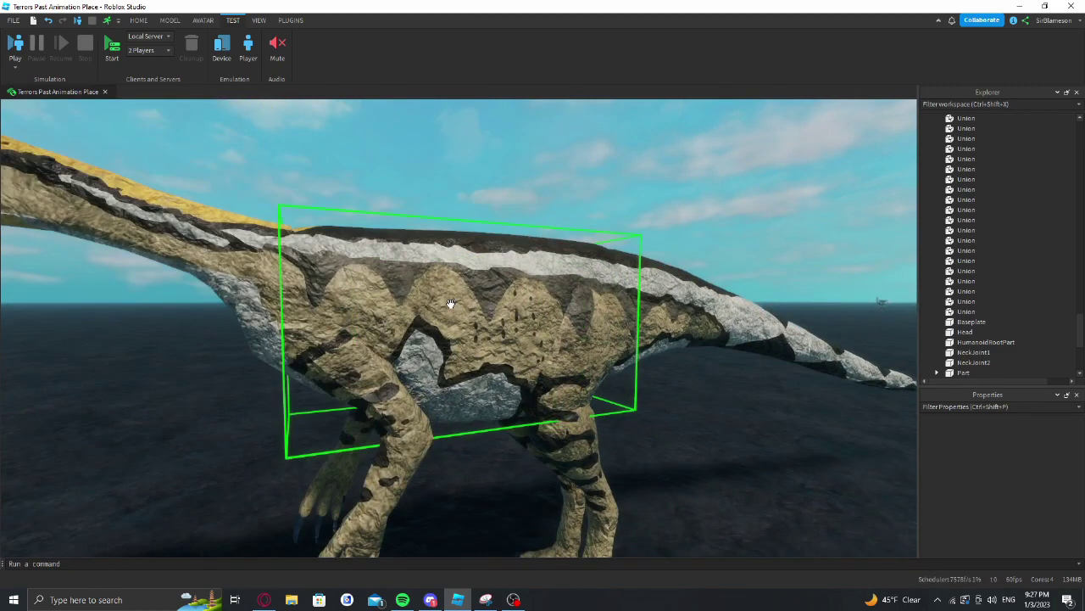
click(454, 303)
ctrl+click(967, 351)
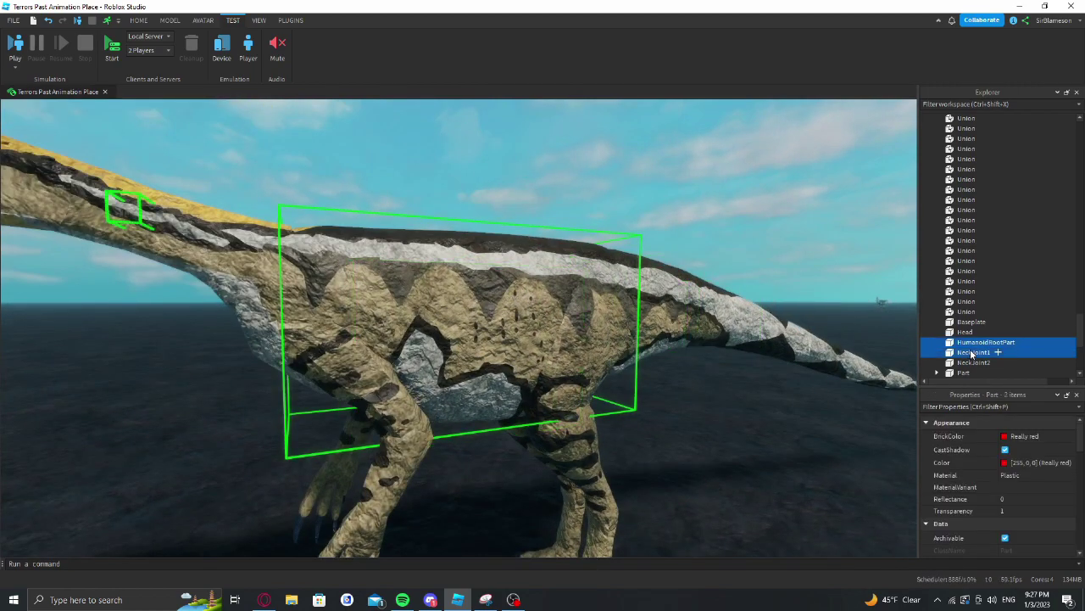
ctrl+click(971, 362)
ctrl+click(965, 332)
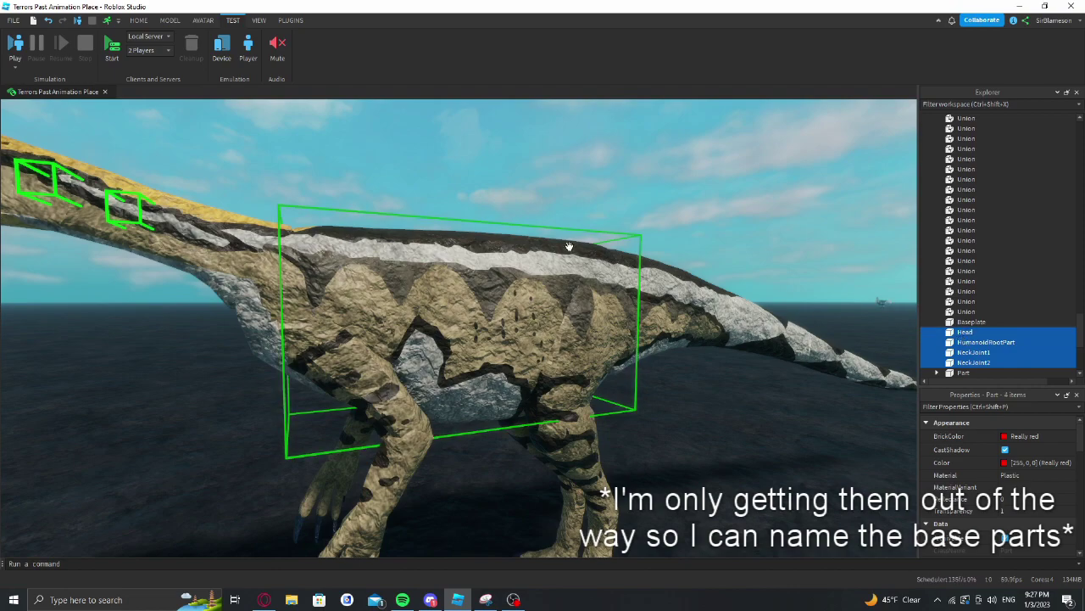
key(ctrl+2)
scroll(423, 221, down, 5)
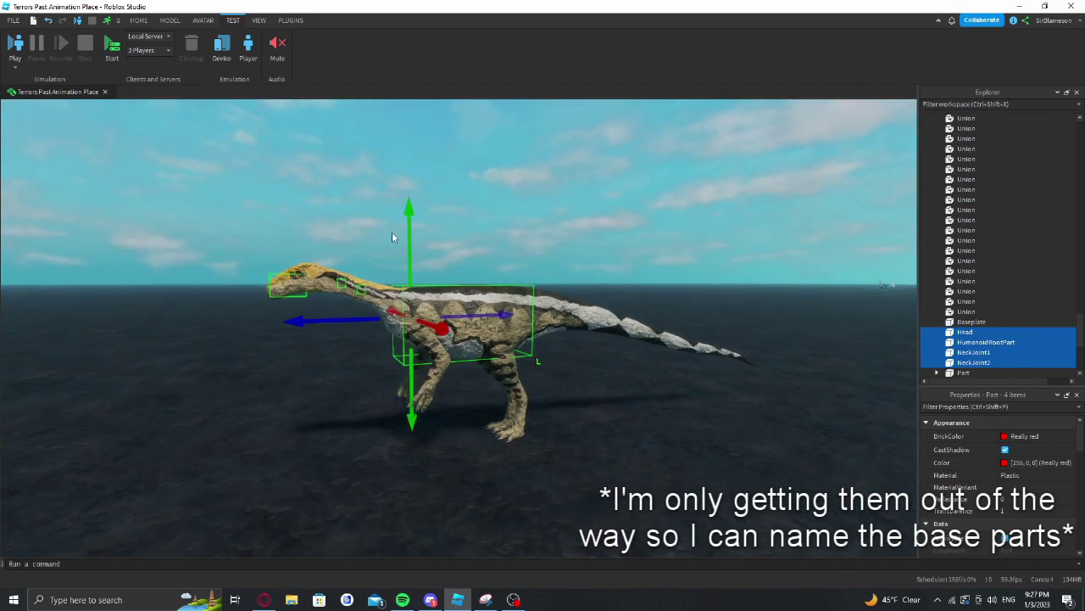
click(169, 20)
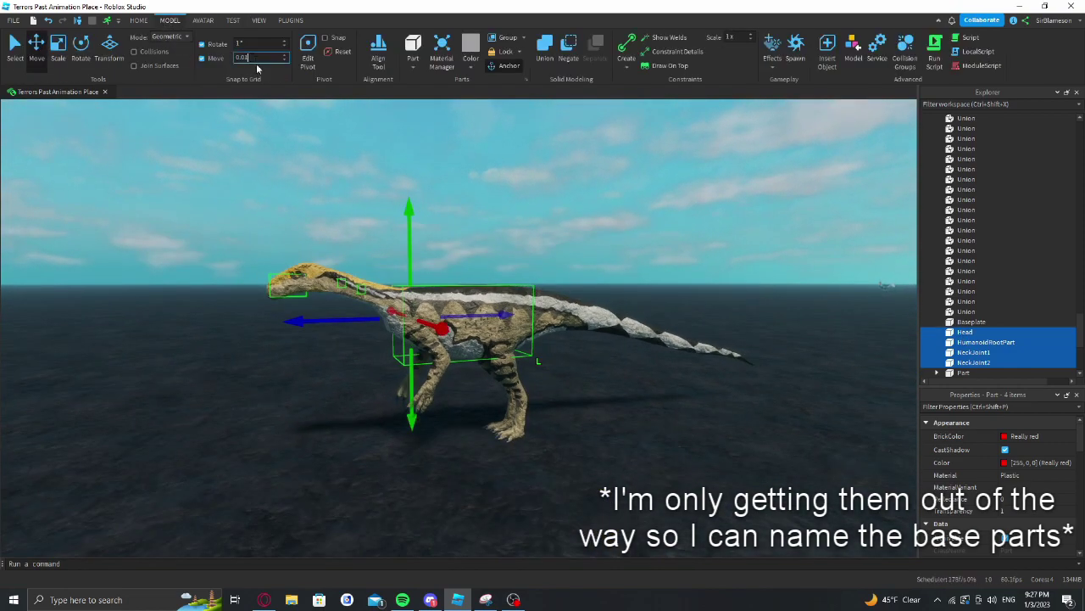
text(1)
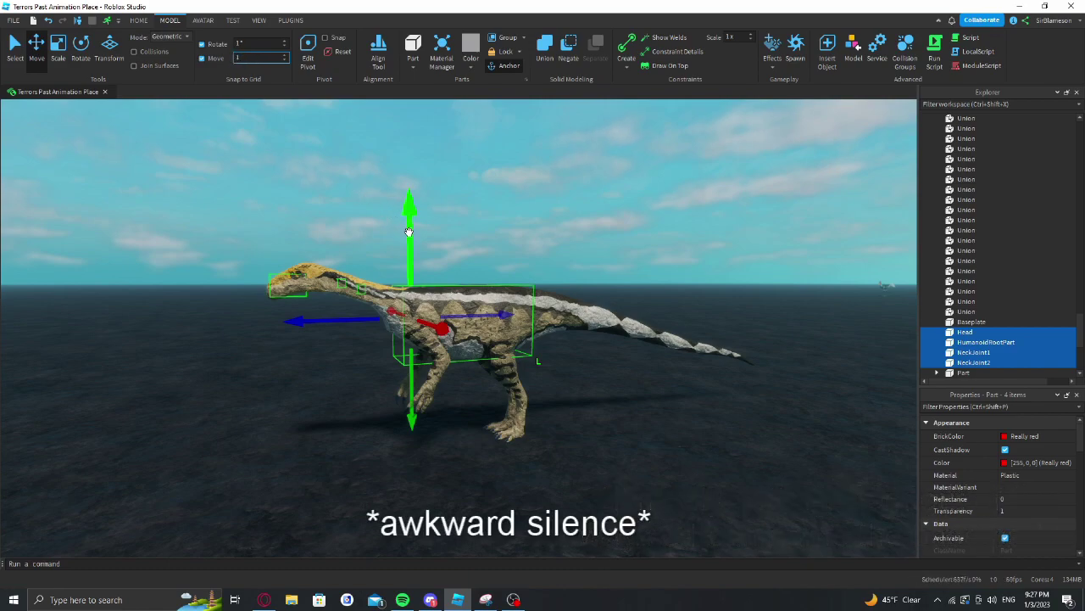
drag(409, 231, 409, 133)
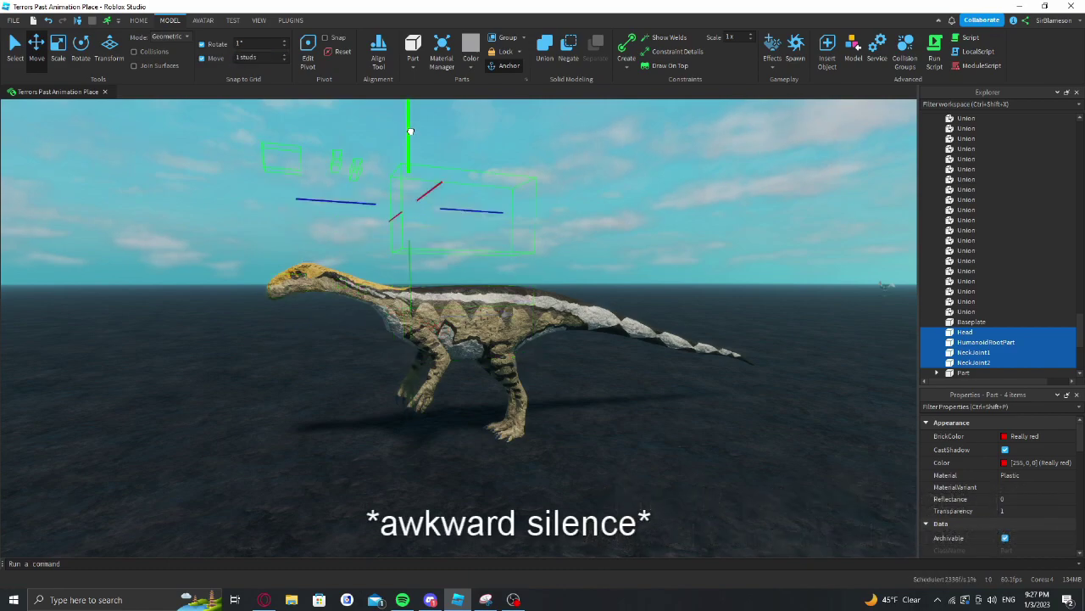
click(580, 161)
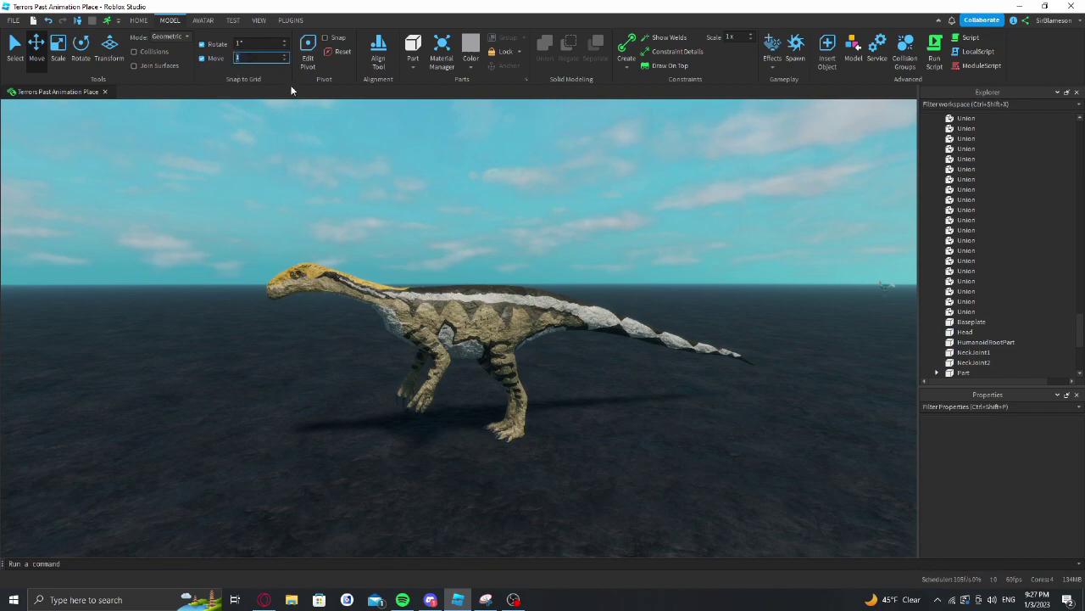
Rename the base union at the front of the body Chest and the base union behind it Stomach
click(421, 188)
click(628, 234)
scroll(565, 240, up, 5)
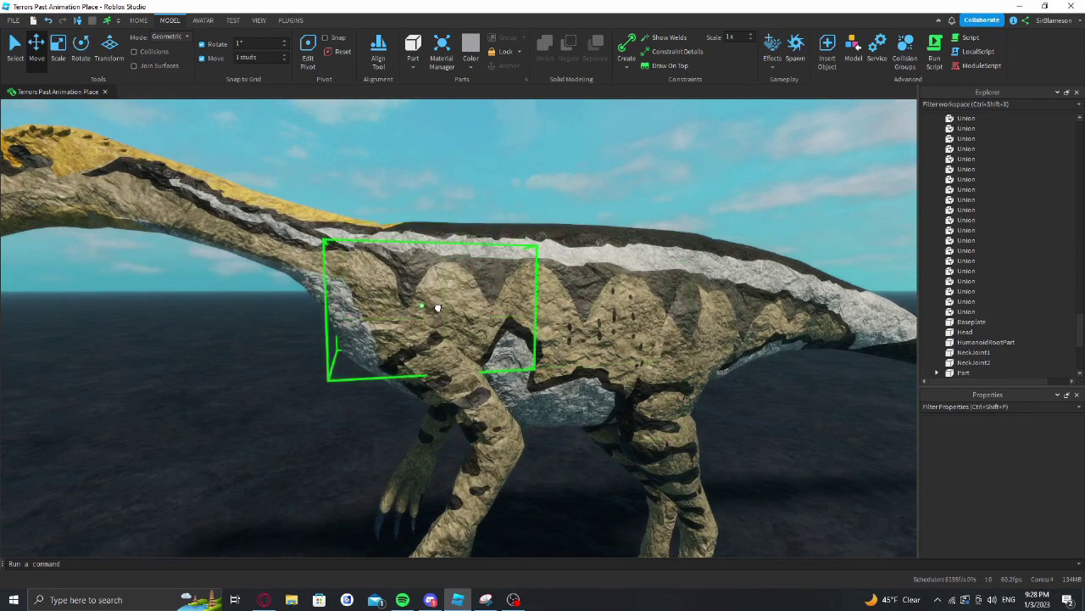
click(436, 305)
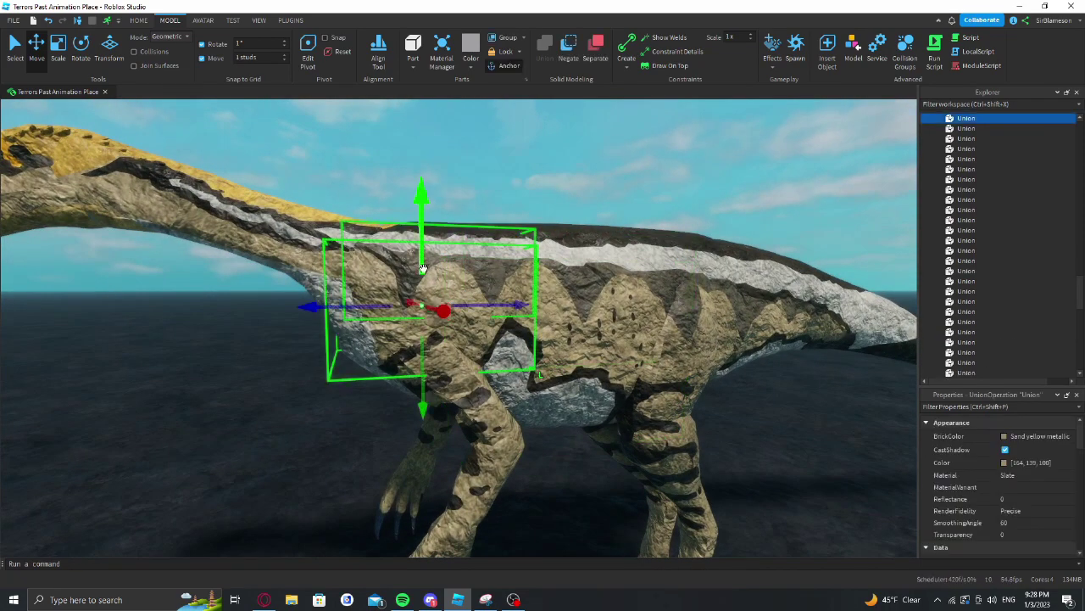
drag(421, 259, 422, 224)
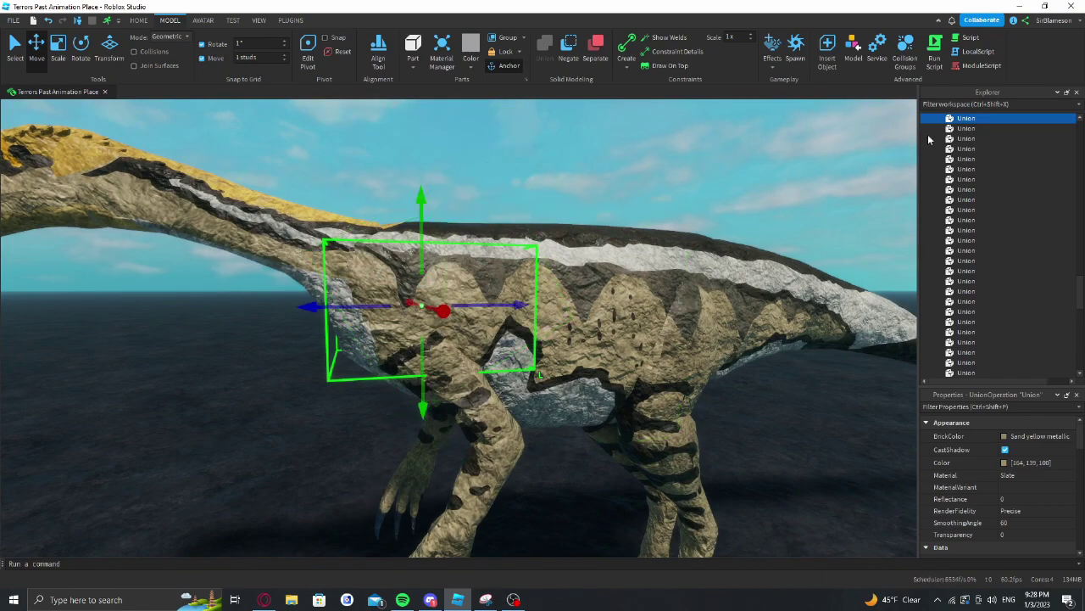
click(972, 124)
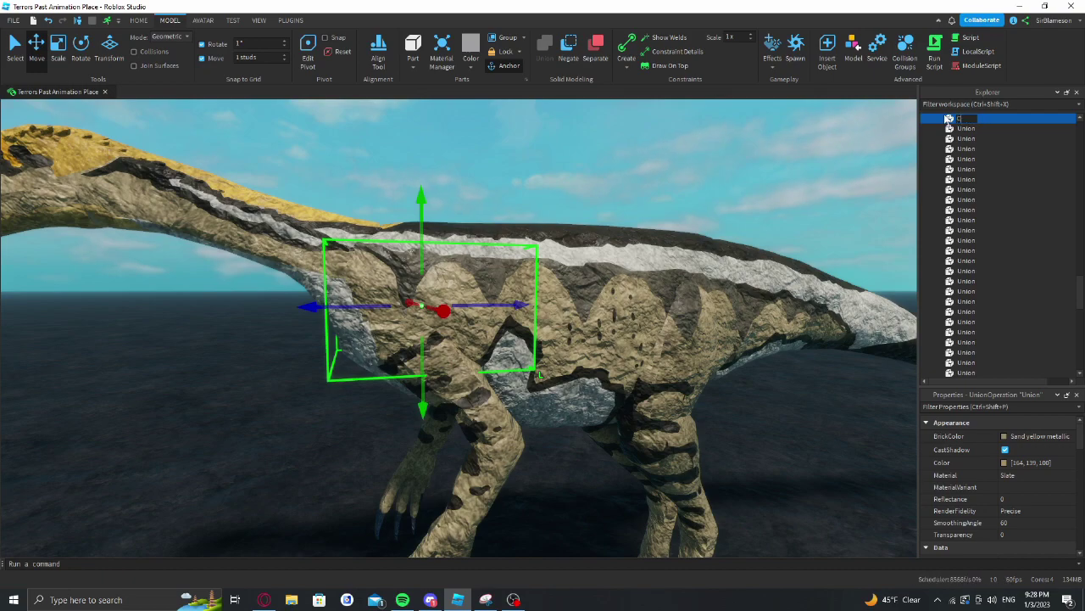
click(553, 301)
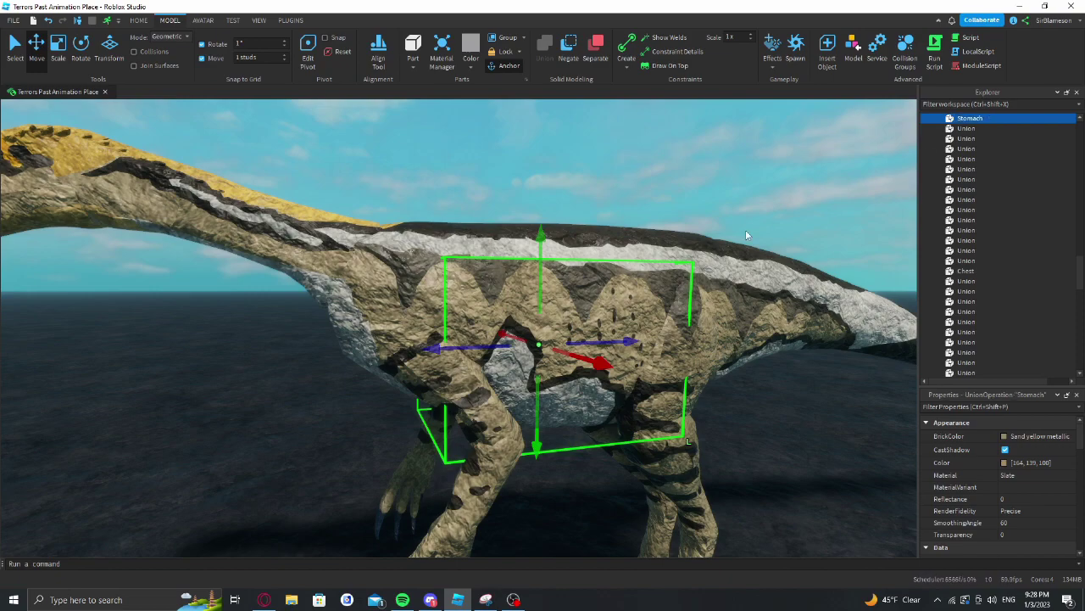
Test-move the base union at the hips to identify it, put it back and rename it Torso
scroll(746, 235, down, 6)
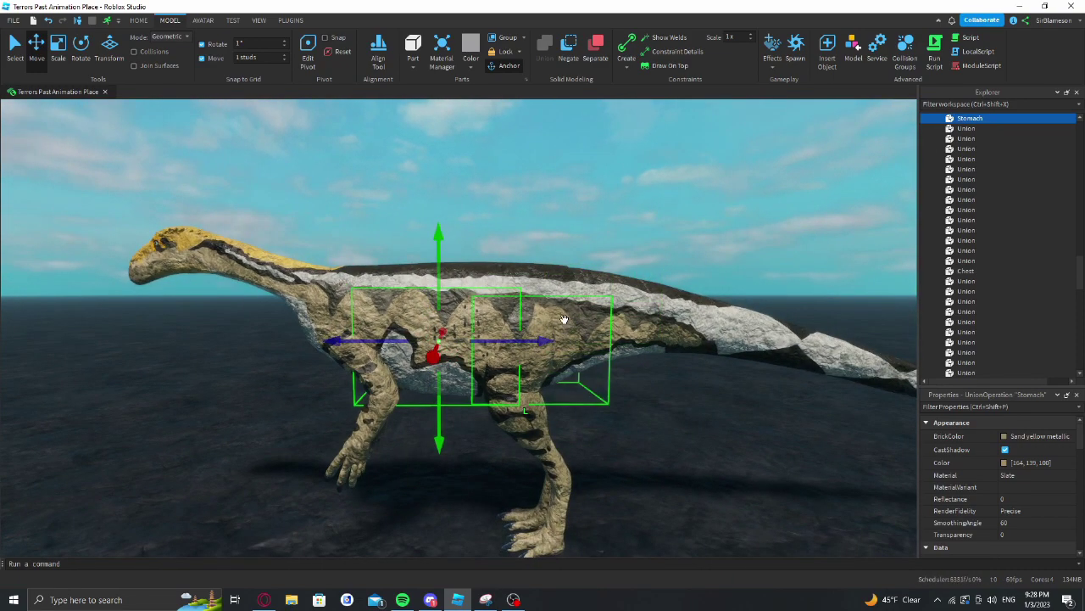
click(563, 321)
click(553, 236)
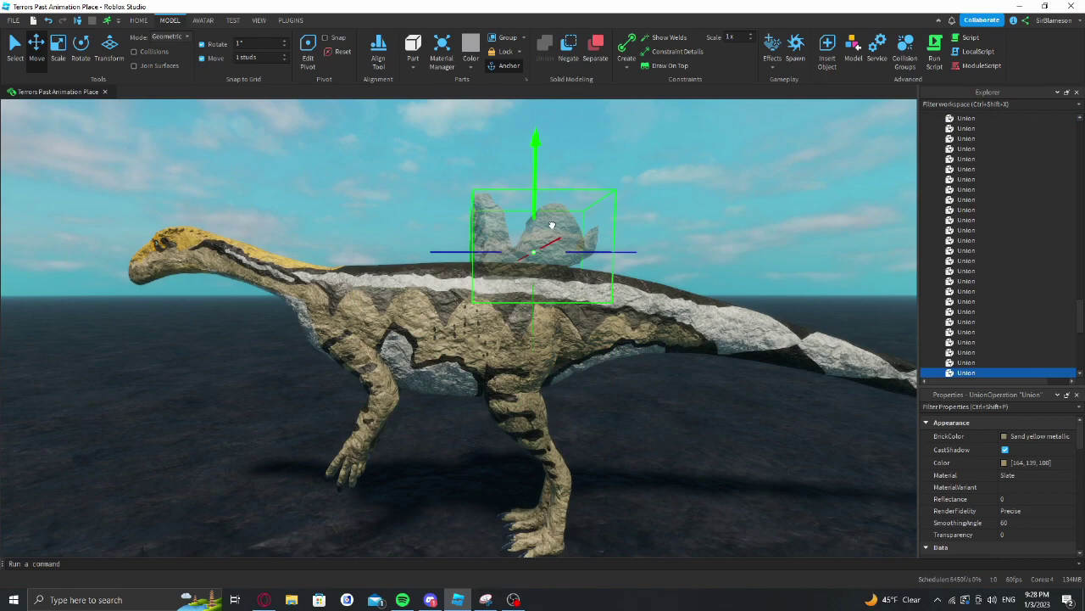
drag(552, 226, 545, 272)
click(965, 368)
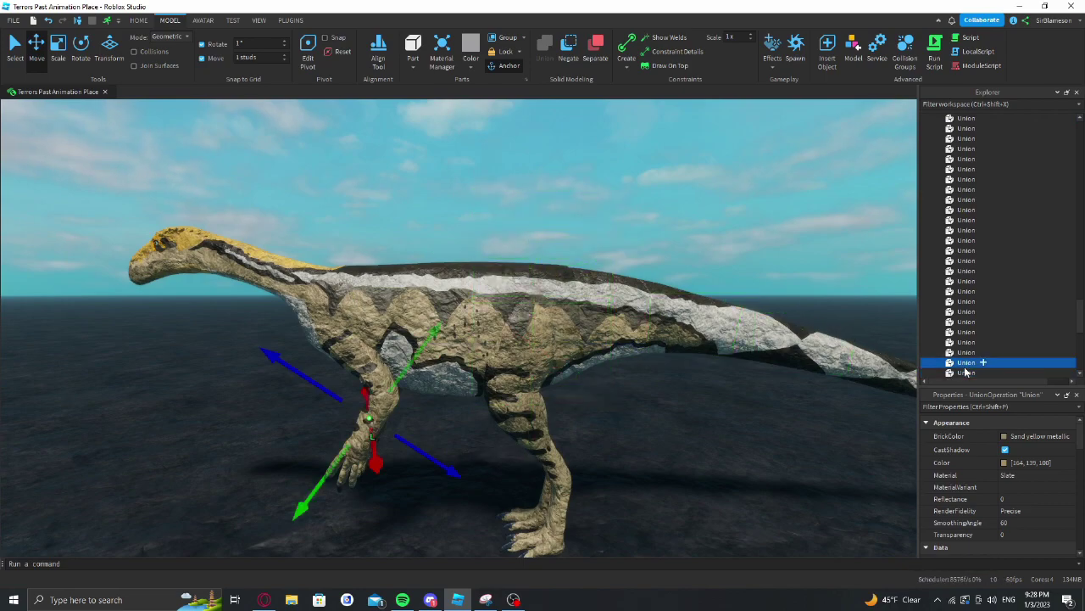
click(967, 373)
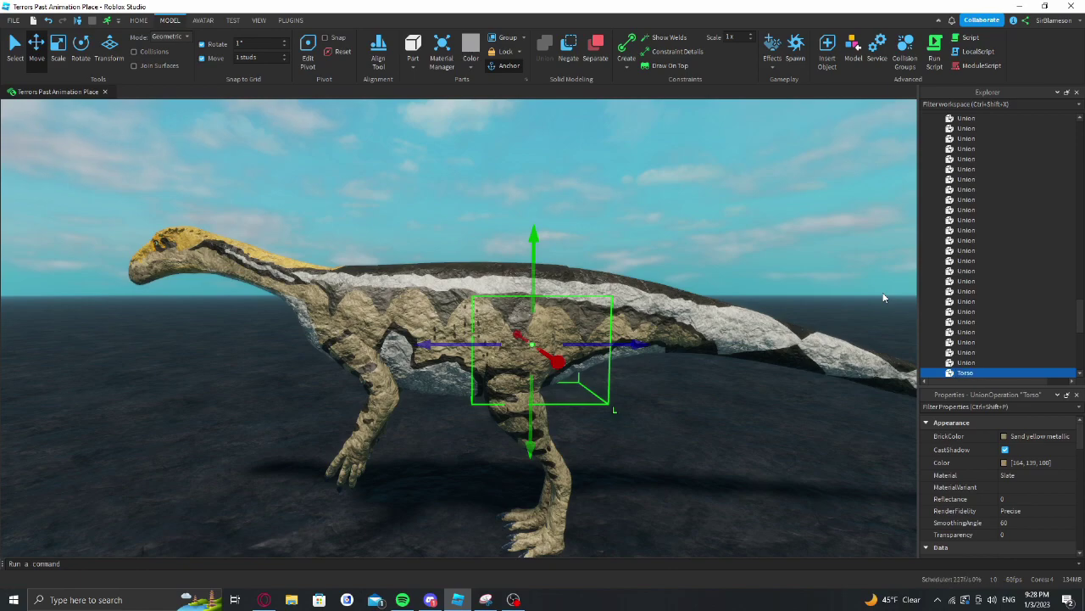
click(665, 253)
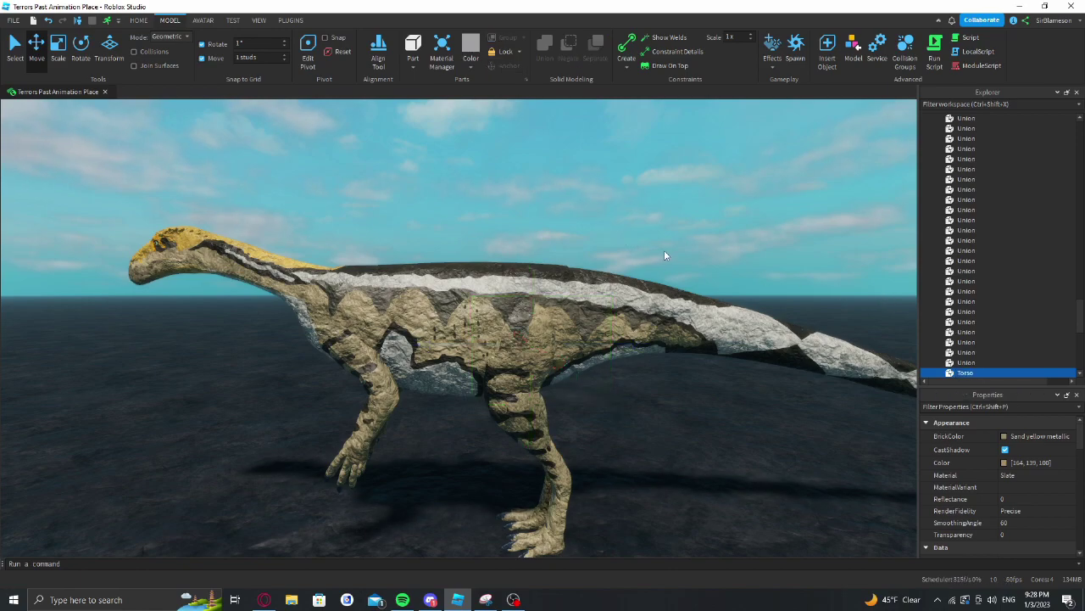
Group the Chest union with its three overlapping detail unions into one model
click(368, 313)
scroll(373, 305, up, 4)
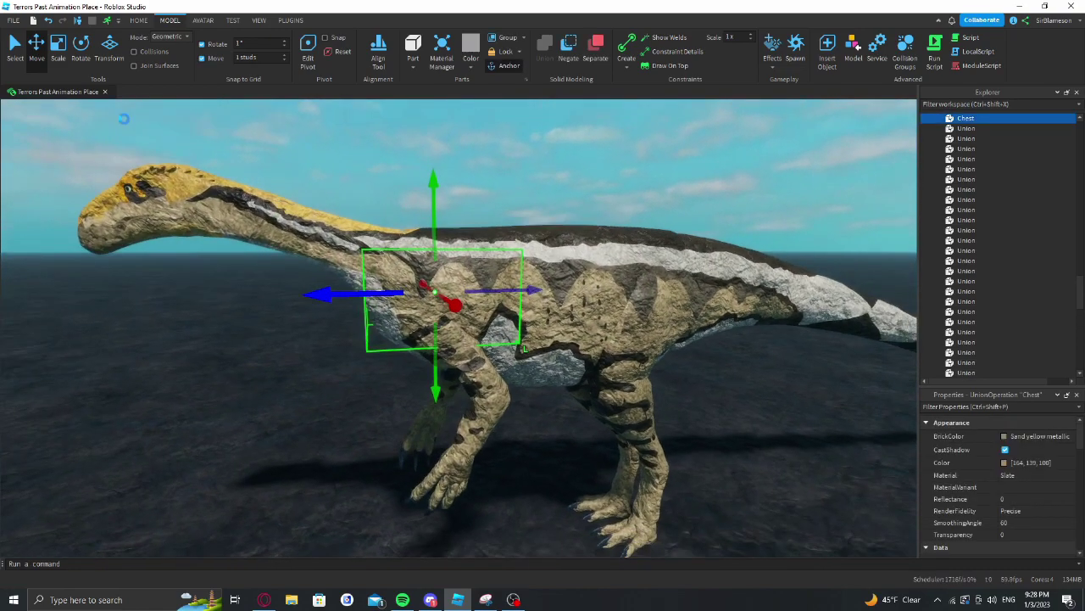
key(ctrl+1)
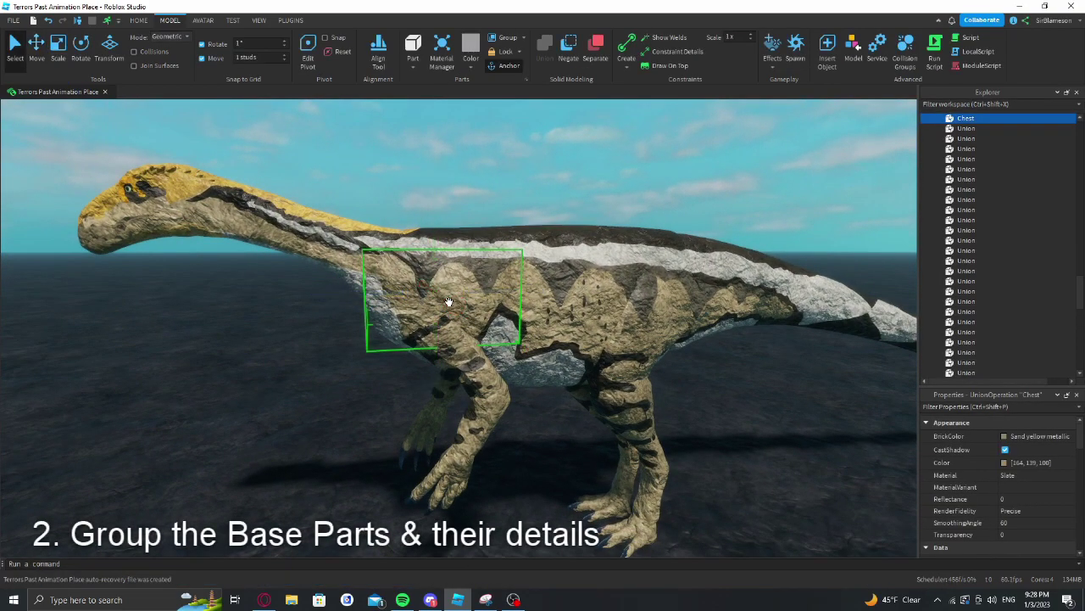
ctrl+click(432, 243)
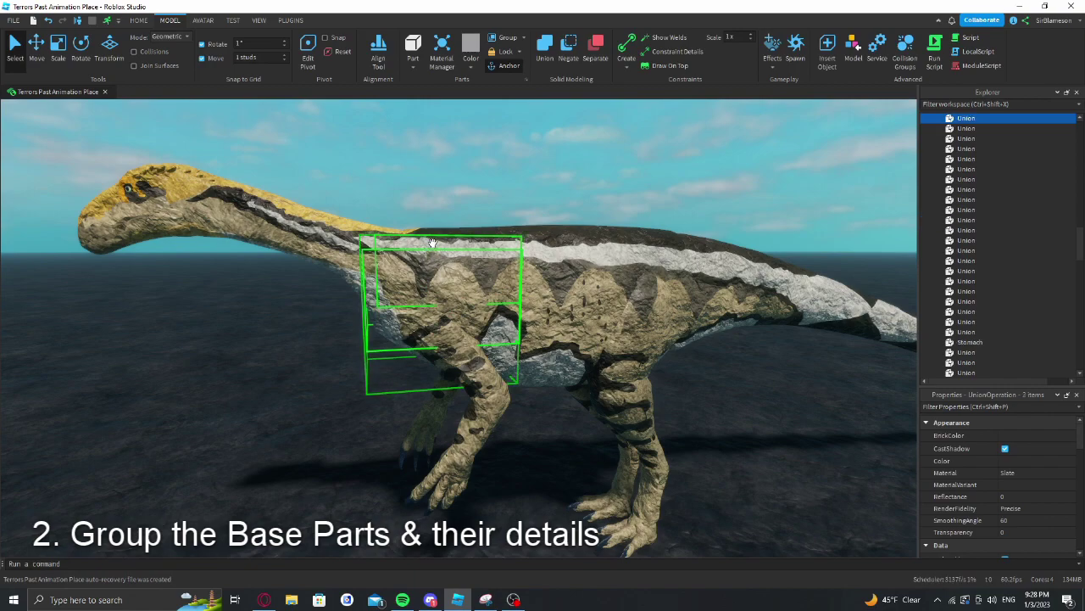
ctrl+click(436, 234)
ctrl+click(468, 237)
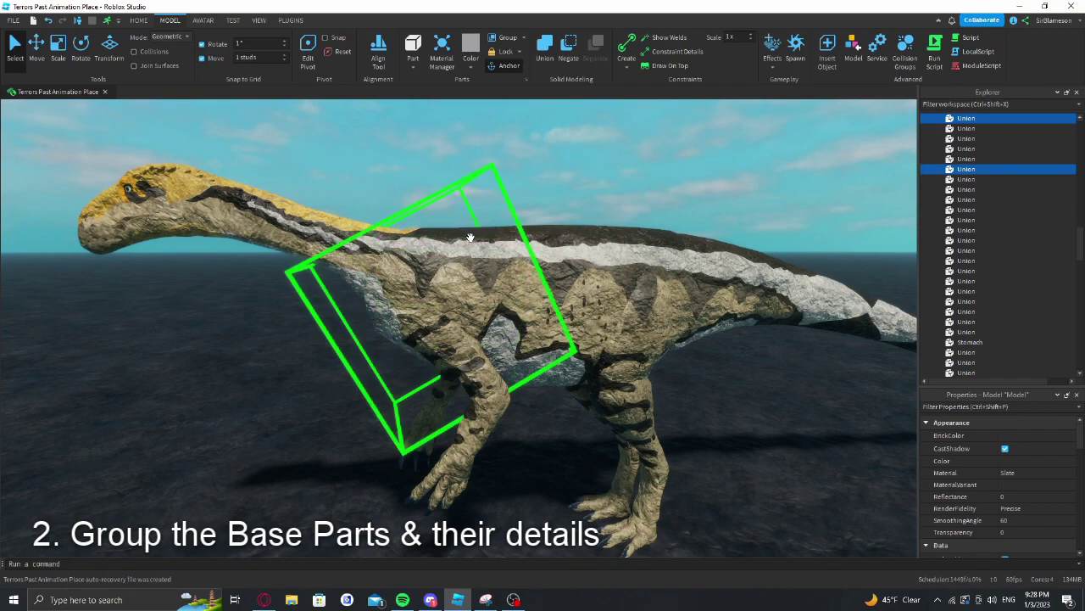
key(ctrl+g)
Set the chest model's PrimaryPart to Chest and expand the model to check its parts
key(ctrl+2)
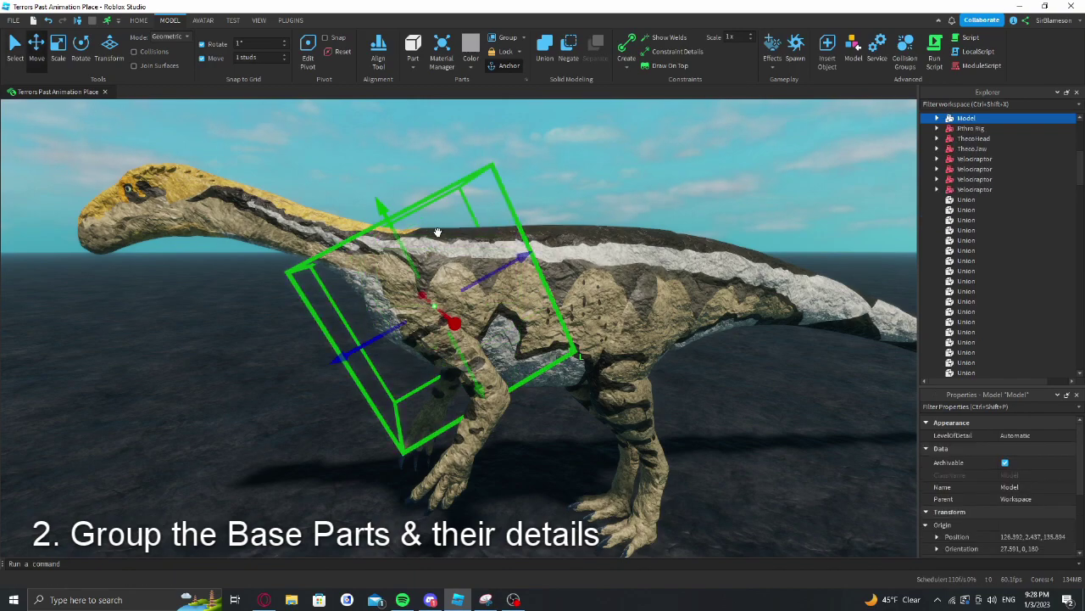
scroll(1016, 512, down, 3)
click(1030, 502)
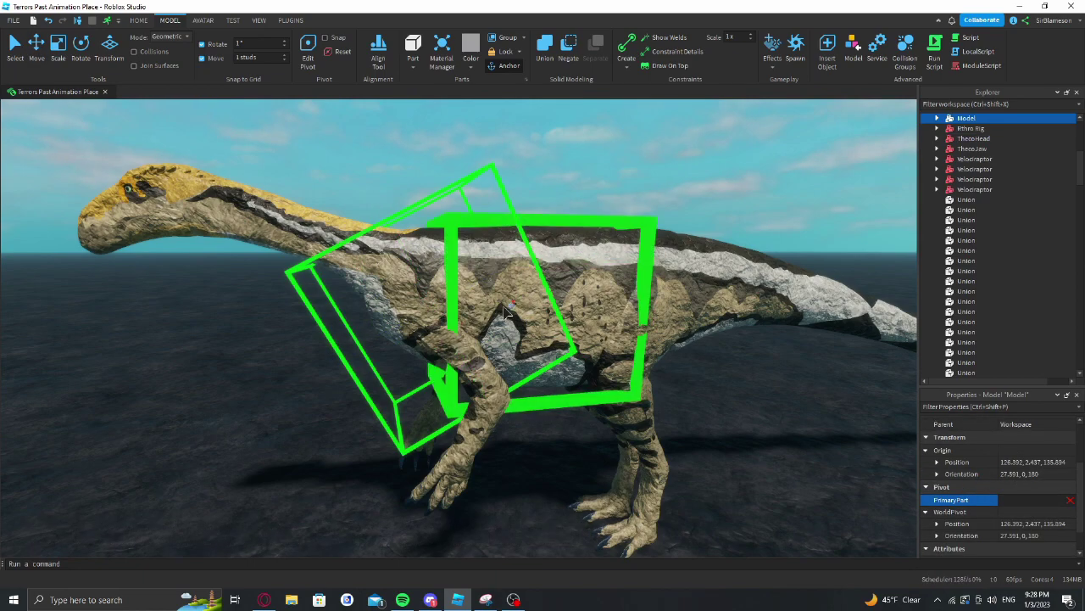
click(440, 298)
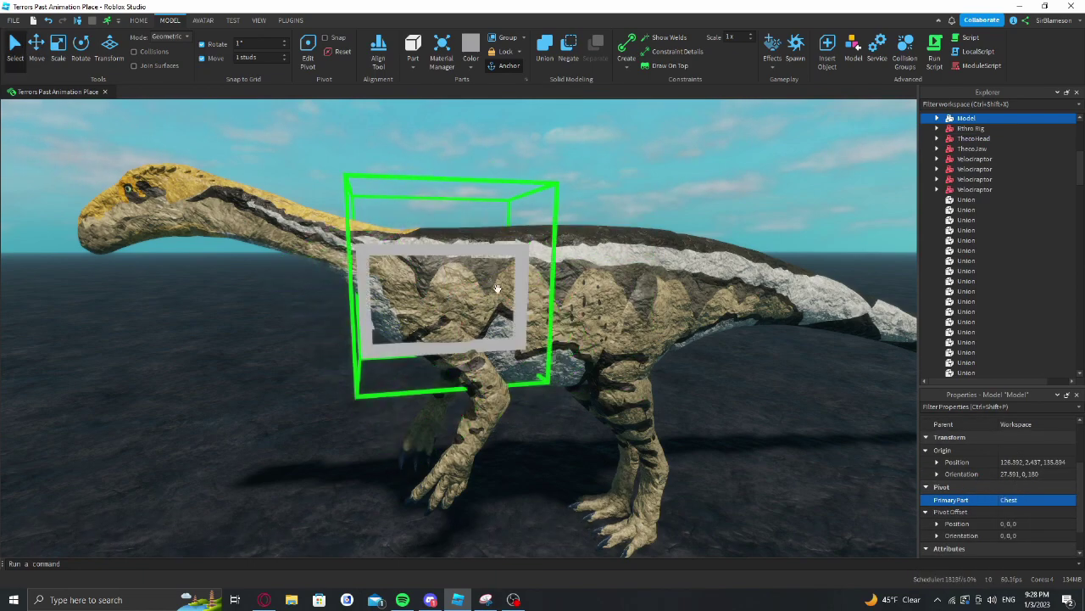
click(937, 118)
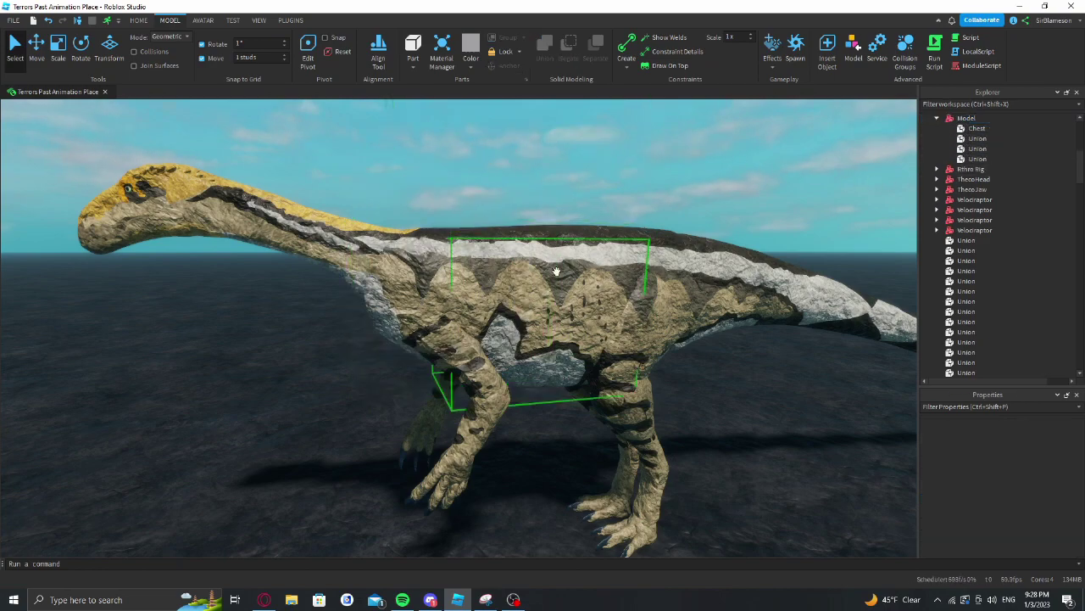
Group the Stomach union with the detail unions overlapping it into one model
click(536, 290)
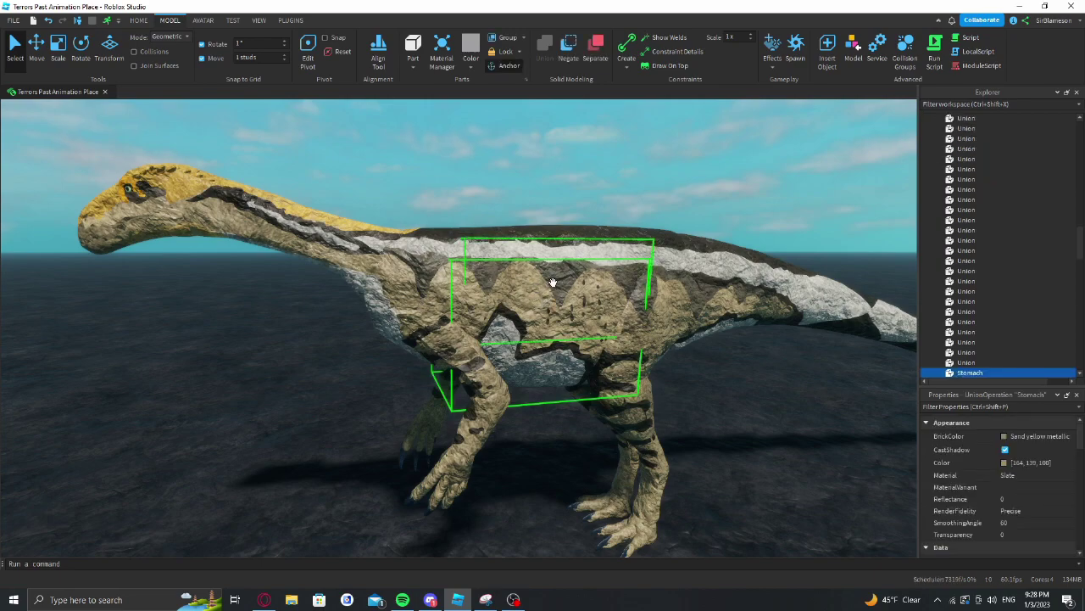
ctrl+click(555, 257)
ctrl+click(556, 242)
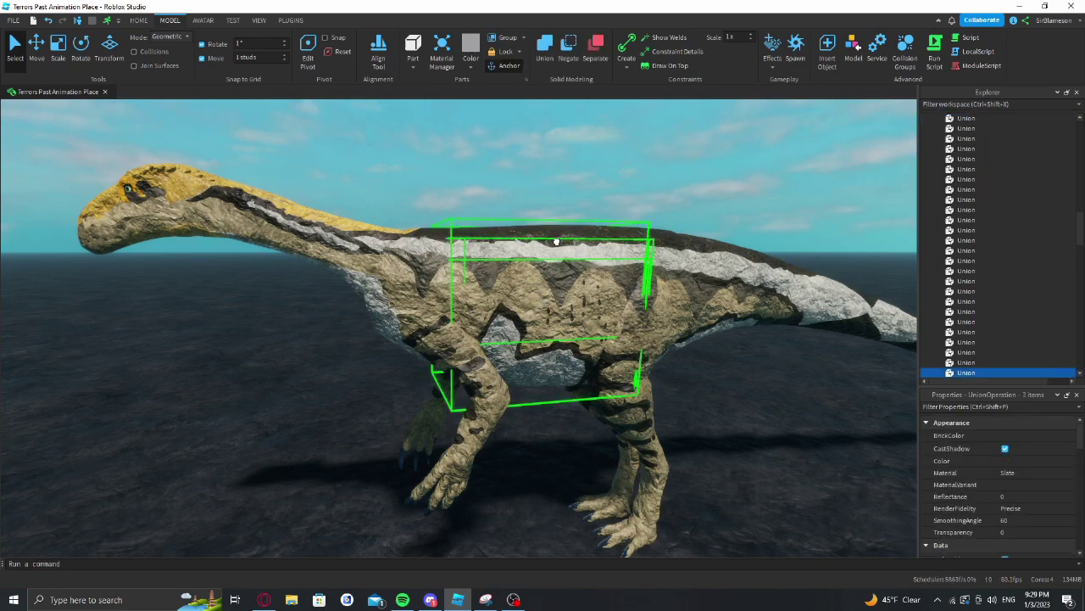
key(ctrl+g)
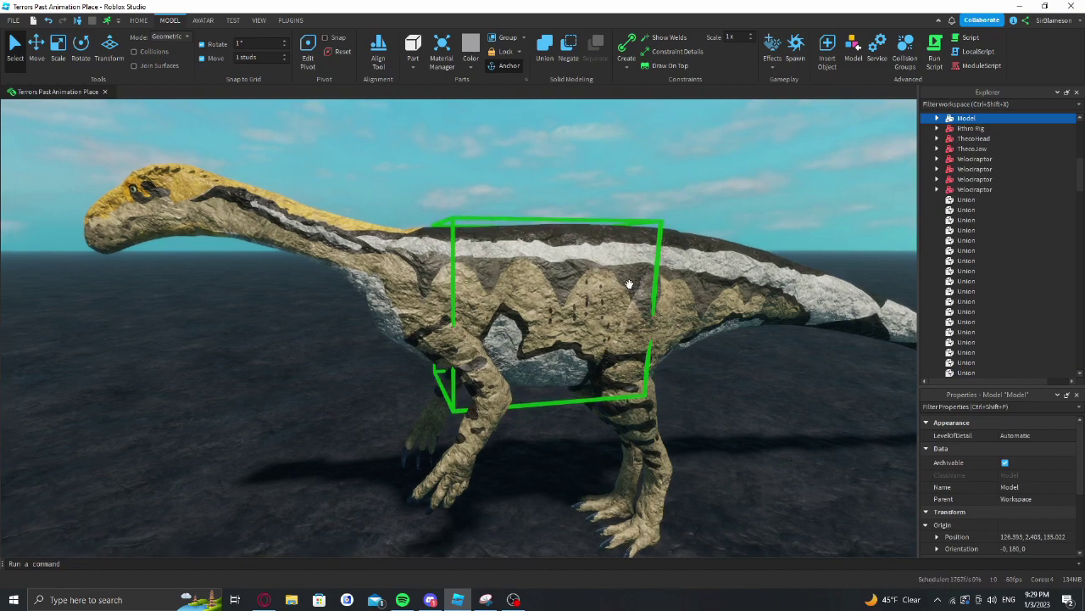
Set the stomach model's PrimaryPart to the Stomach union
right_drag(630, 284, 718, 331)
scroll(972, 485, down, 3)
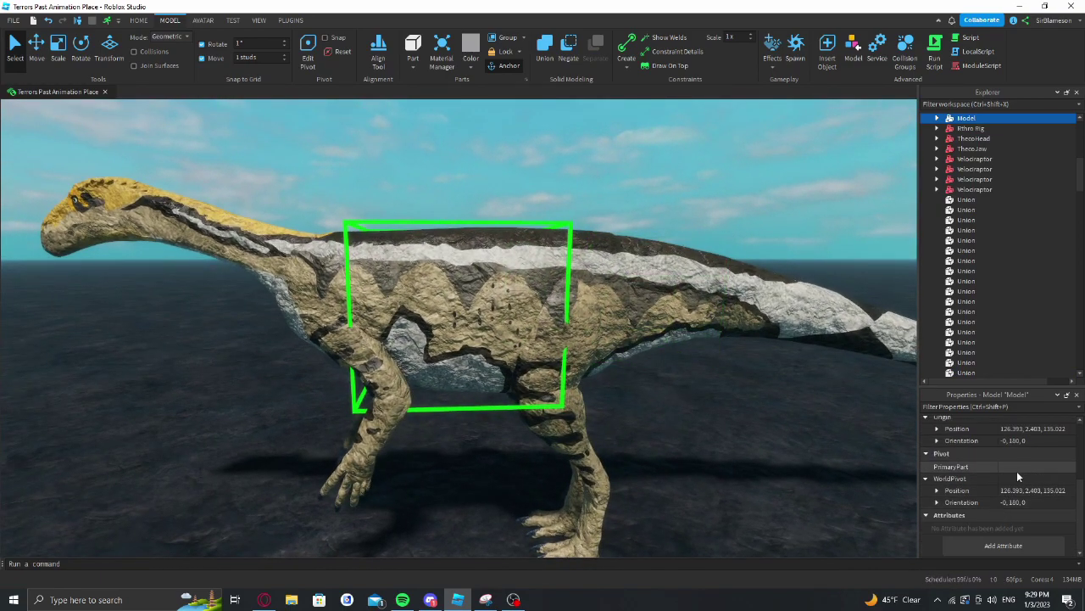
click(1019, 465)
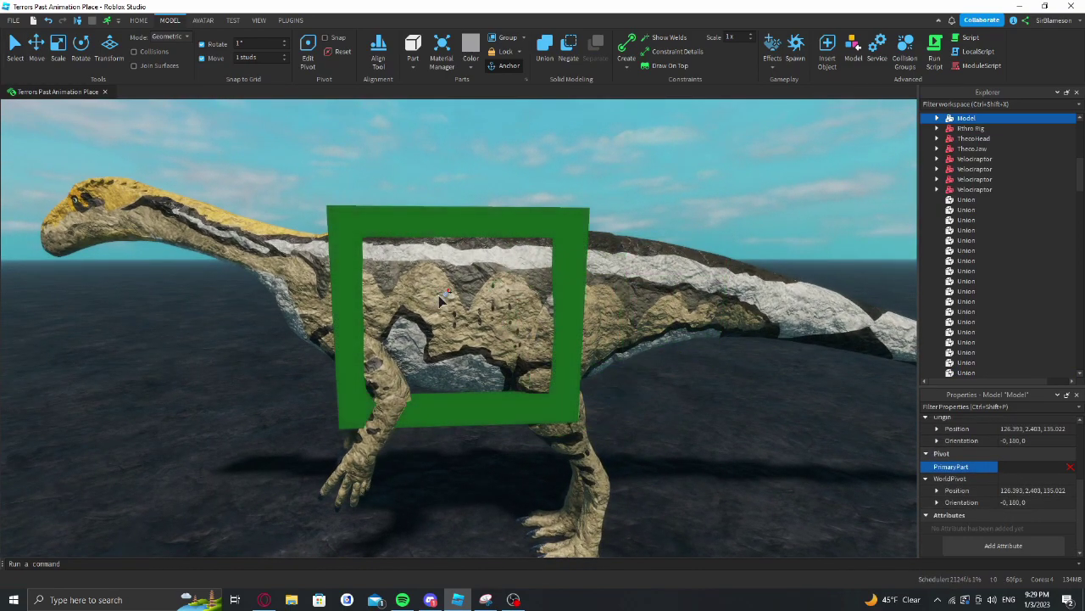
Group the Torso union at the hips with the detail unions overlapping it into one model
click(584, 249)
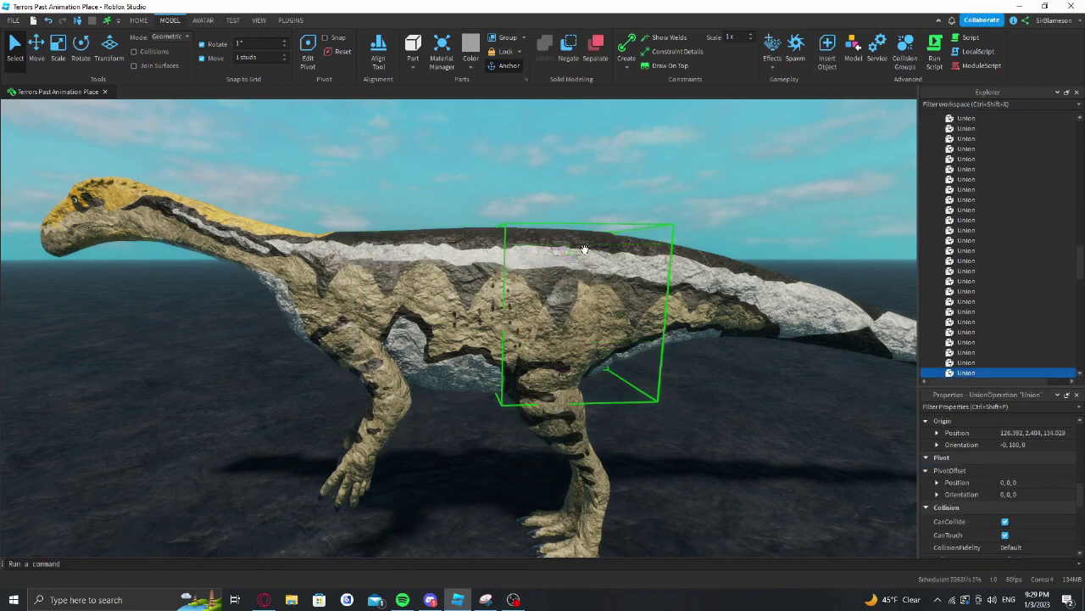
ctrl+click(586, 257)
ctrl+click(611, 283)
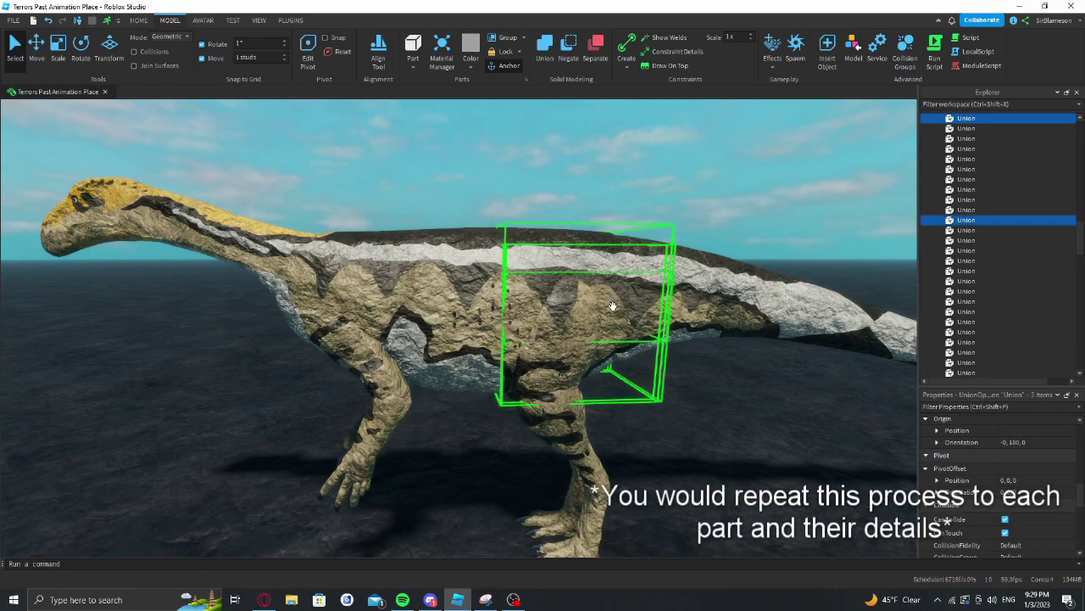
key(ctrl+g)
key(ctrl+2)
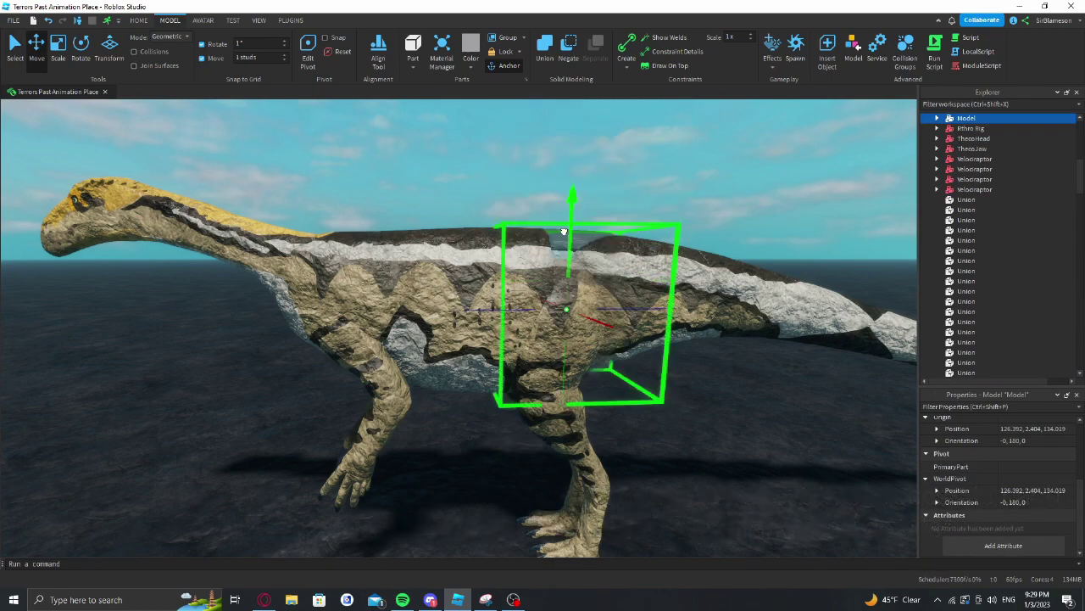
Set the hip model's PrimaryPart to Torso and clear the selection
click(1006, 464)
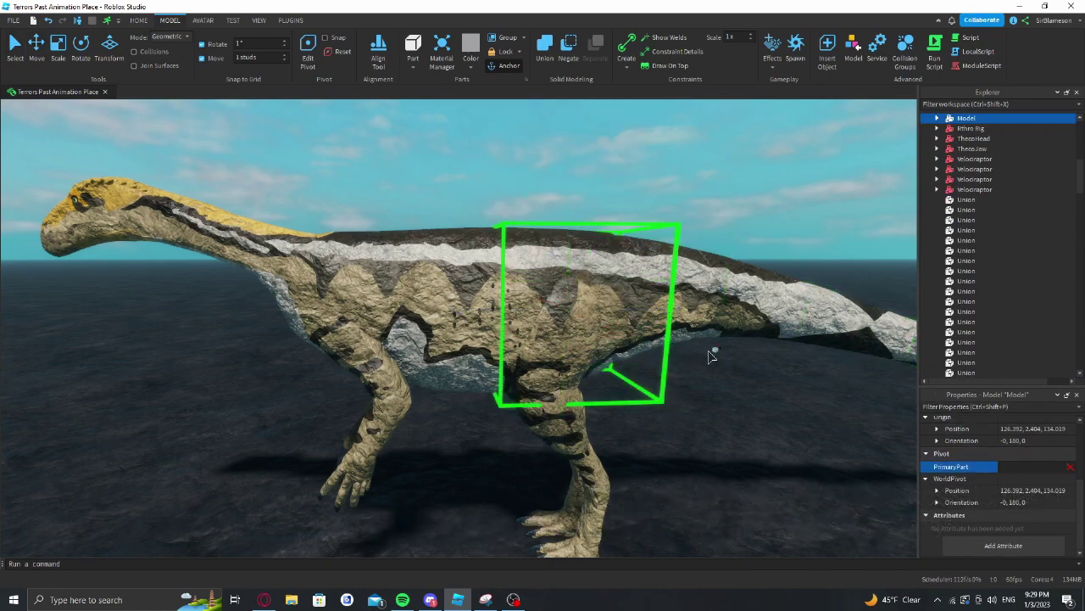
click(608, 310)
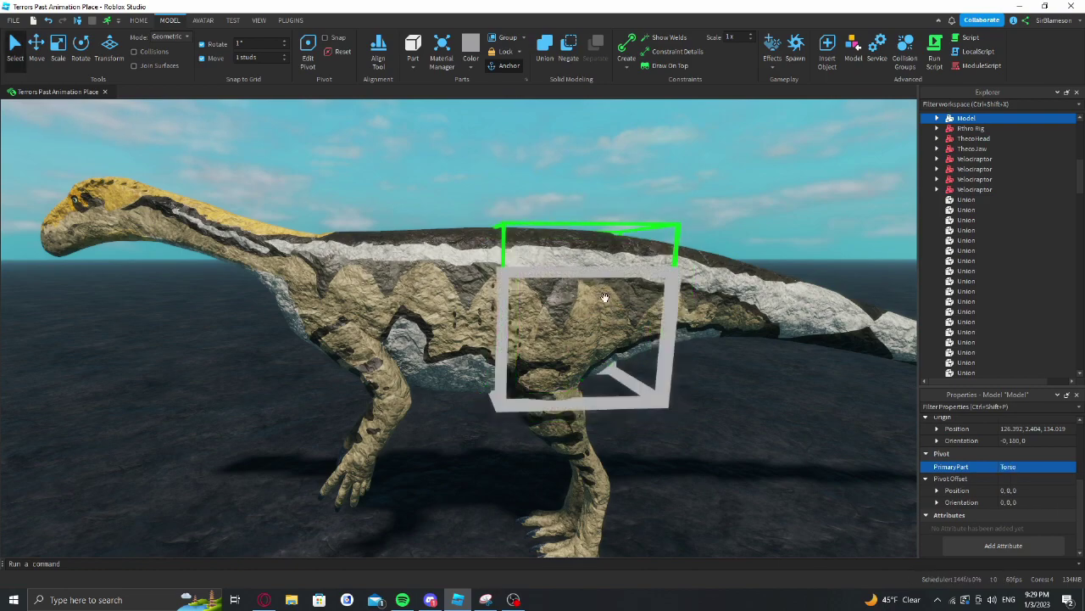
click(580, 190)
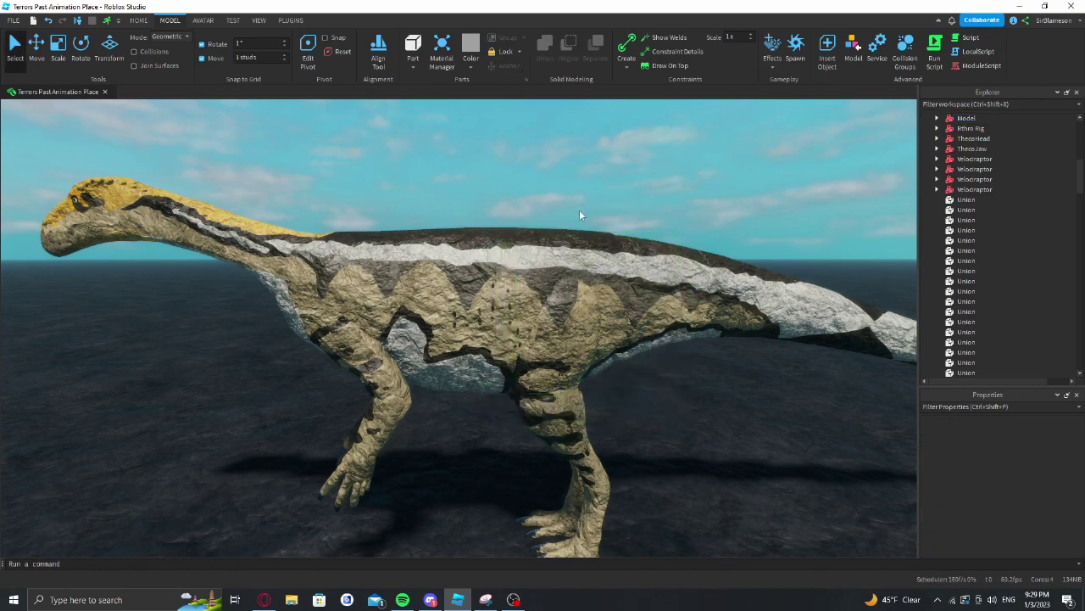
Select the torso, stomach and chest models together and move them straight up, clear of the rest of the dinosaur
click(546, 248)
ctrl+click(463, 264)
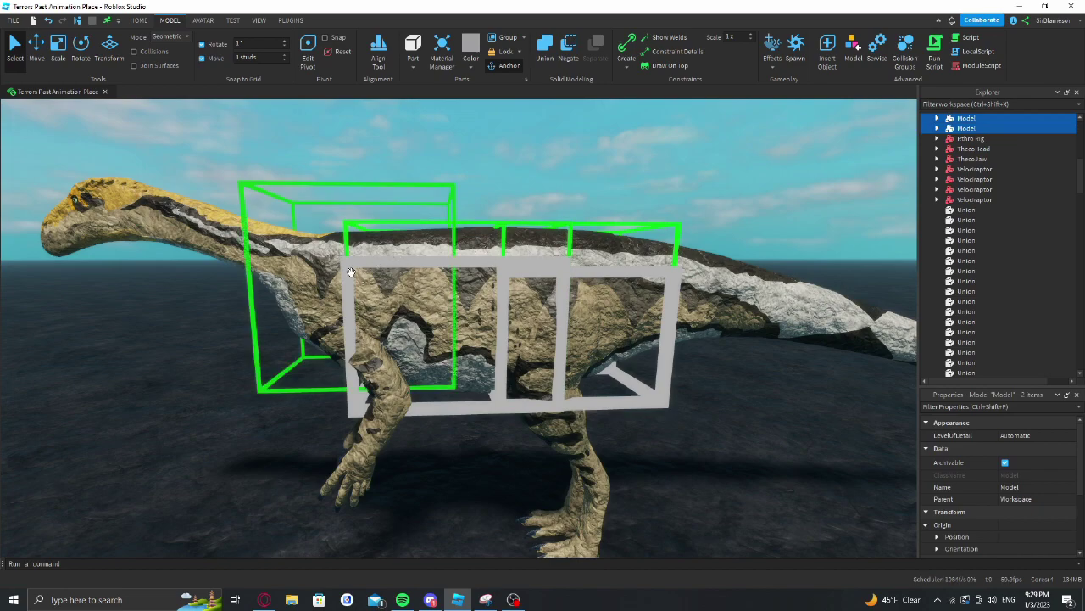
ctrl+click(346, 273)
scroll(460, 293, down, 4)
scroll(458, 293, down, 1)
key(ctrl+2)
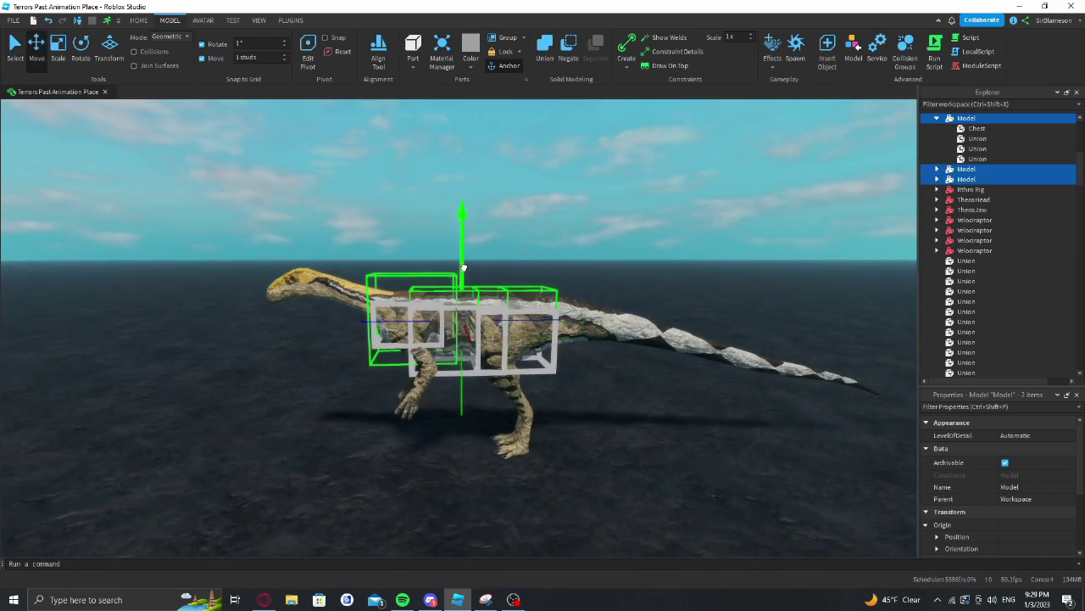
drag(464, 268, 507, 245)
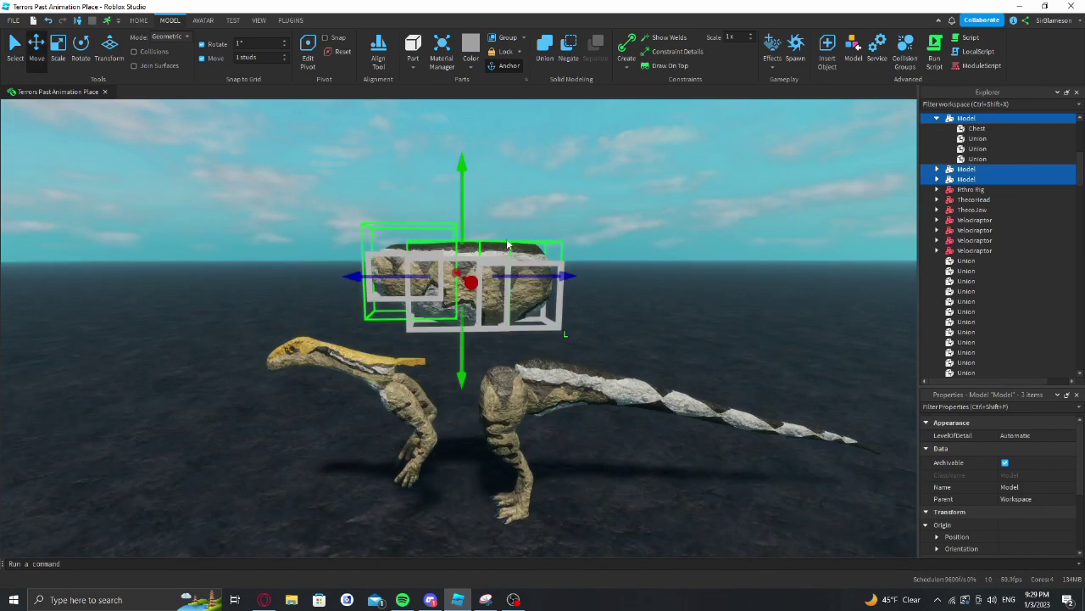
Group the three raised models with the HumanoidRootPart into one model and insert a Humanoid into it
ctrl+click(461, 229)
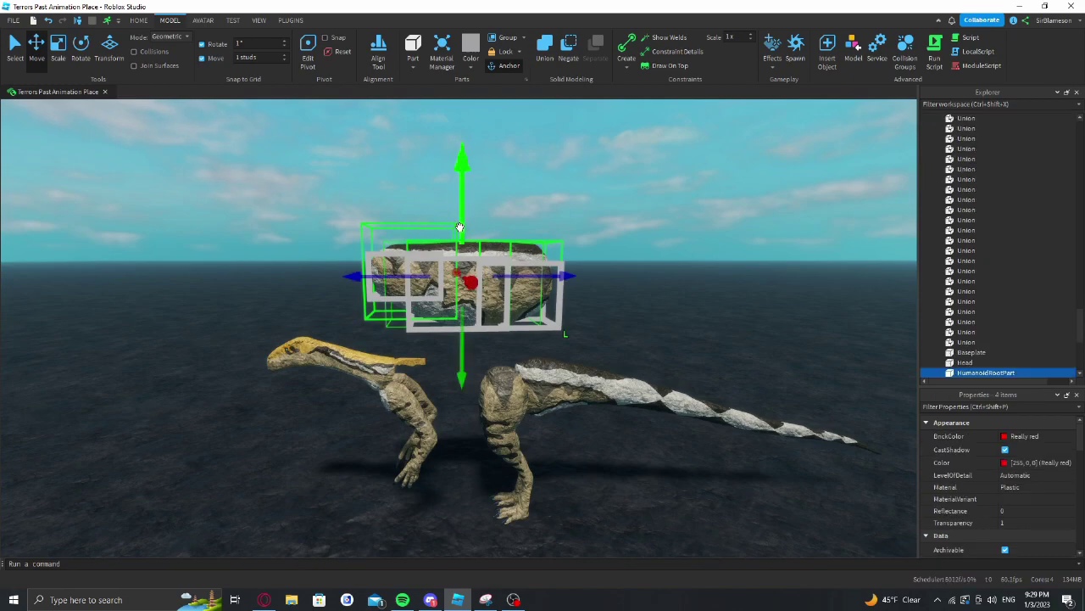
drag(459, 227, 458, 227)
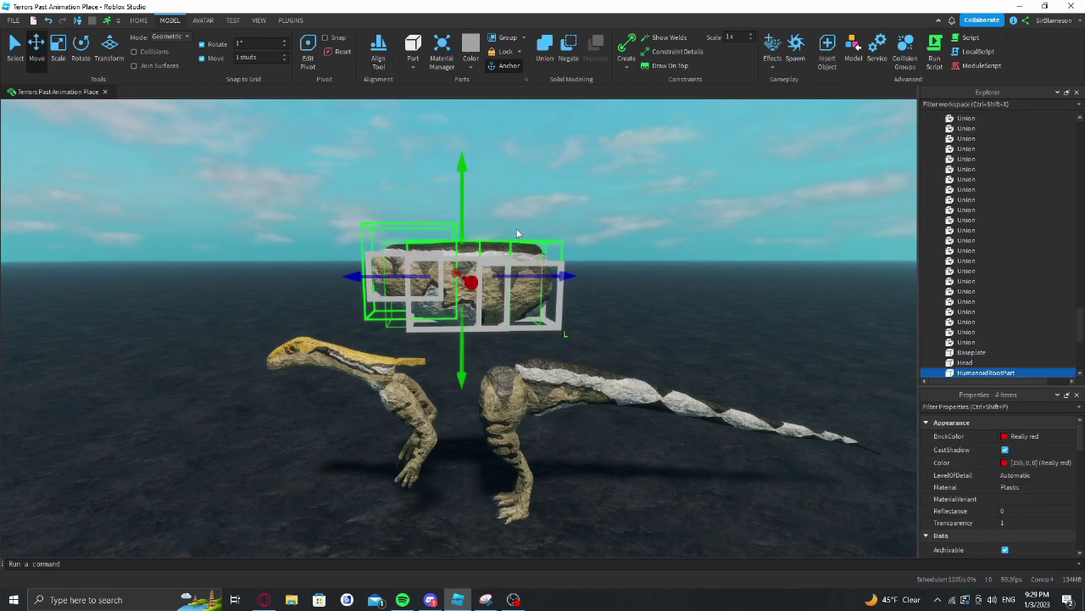
key(ctrl+g)
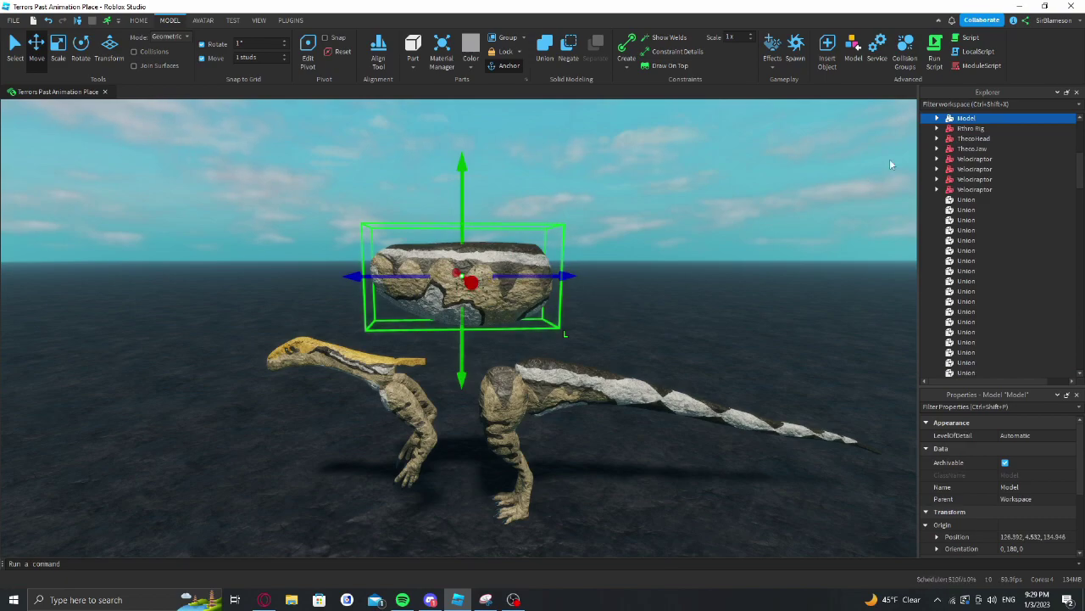
click(983, 117)
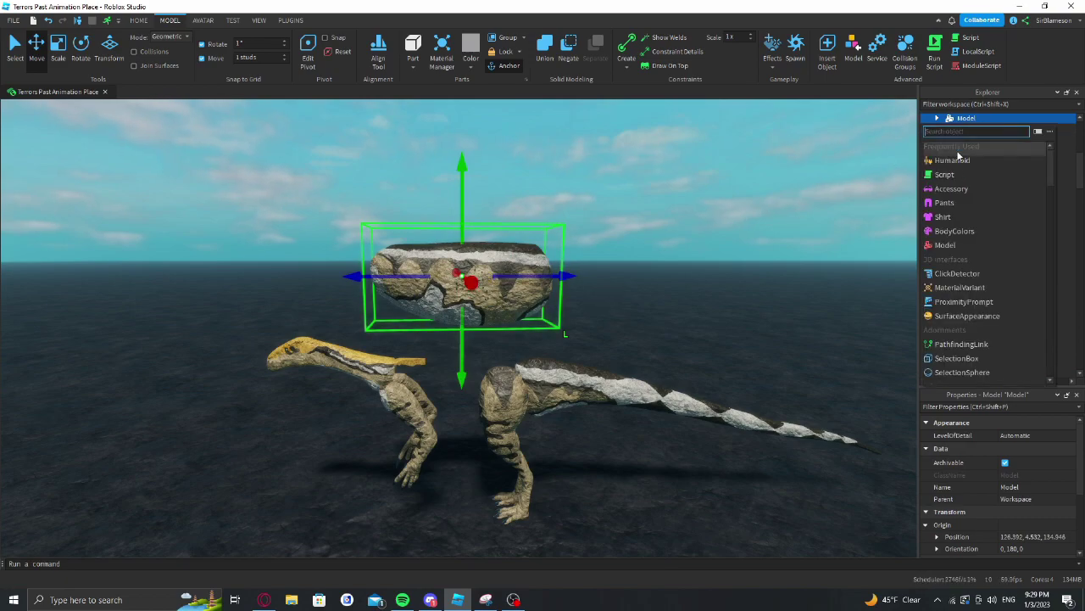
click(952, 160)
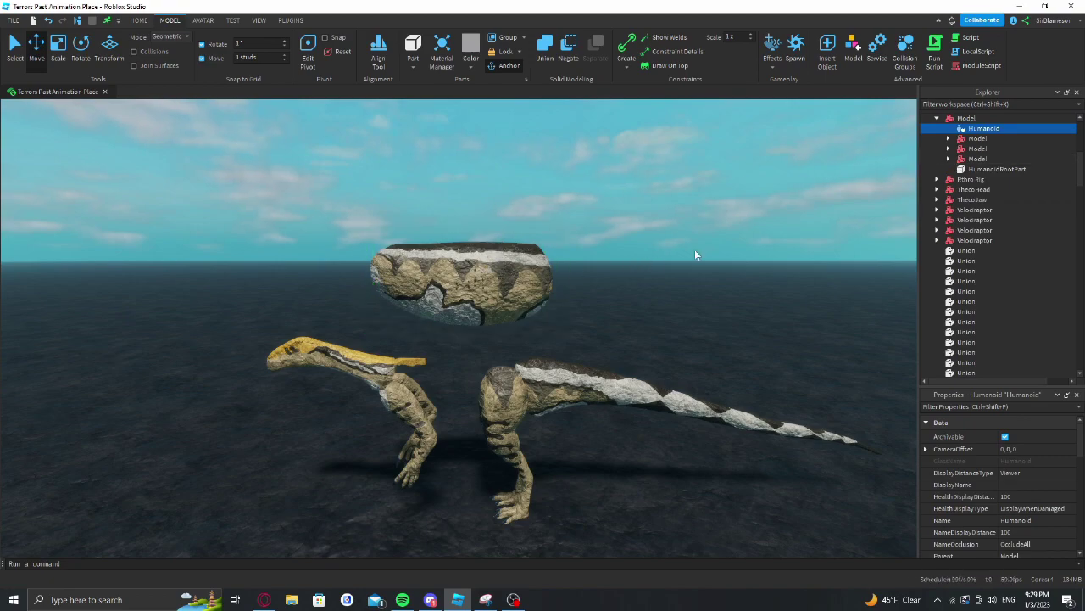
Select the stomach model, start Building Tools by F3X and weld its detail unions to the Stomach base with the Weld tool
click(961, 160)
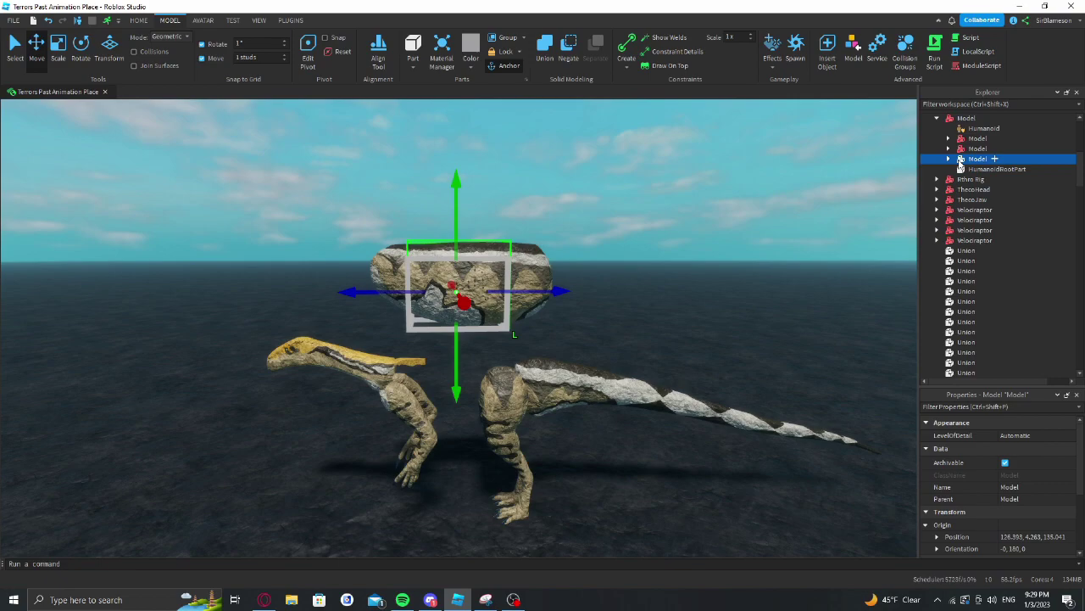
key(ctrl+1)
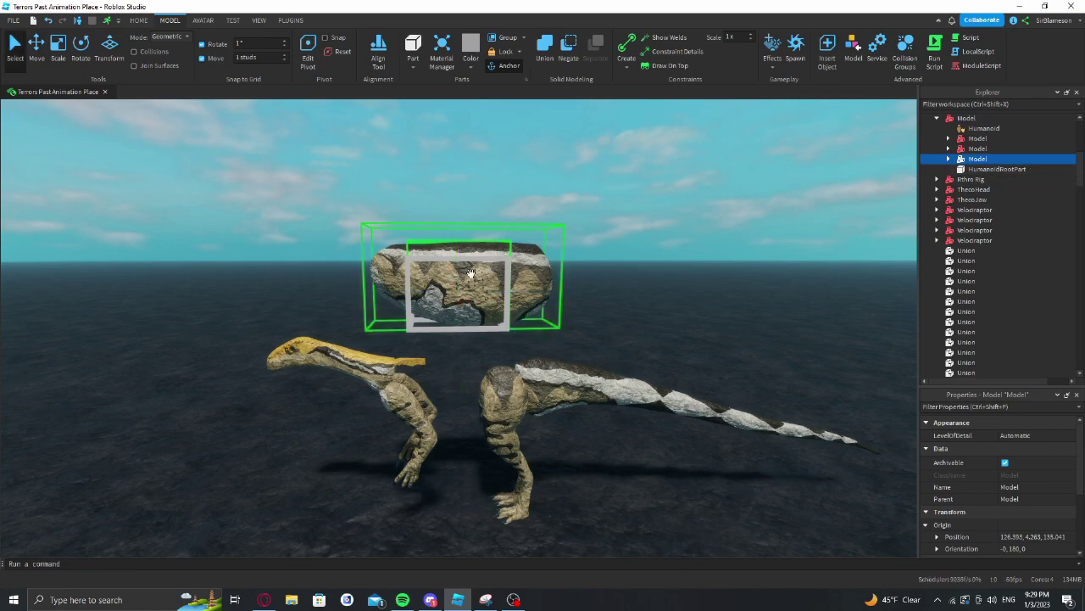
click(295, 22)
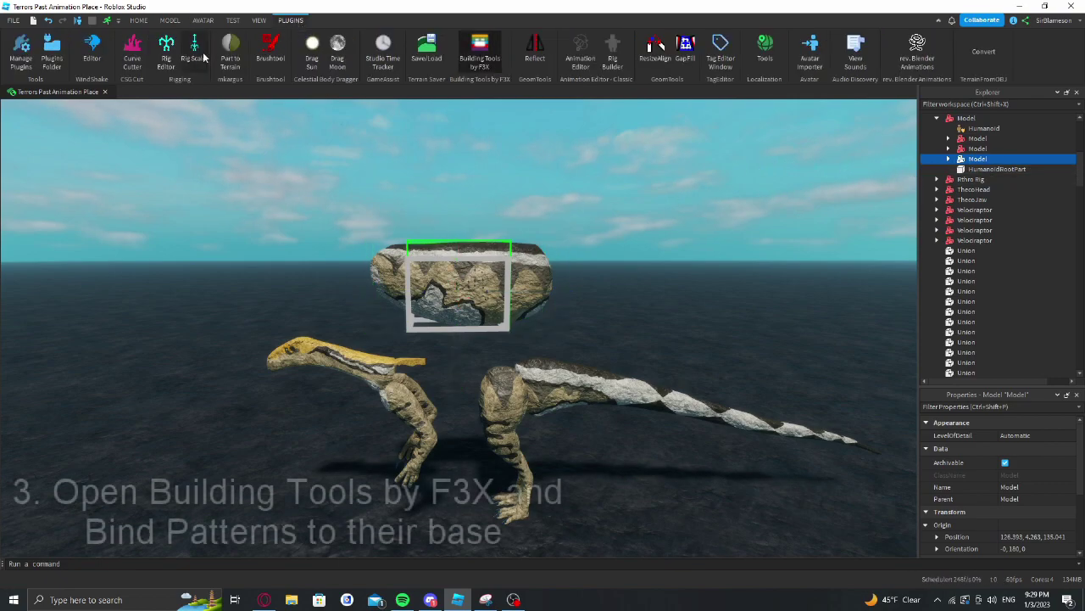
click(481, 66)
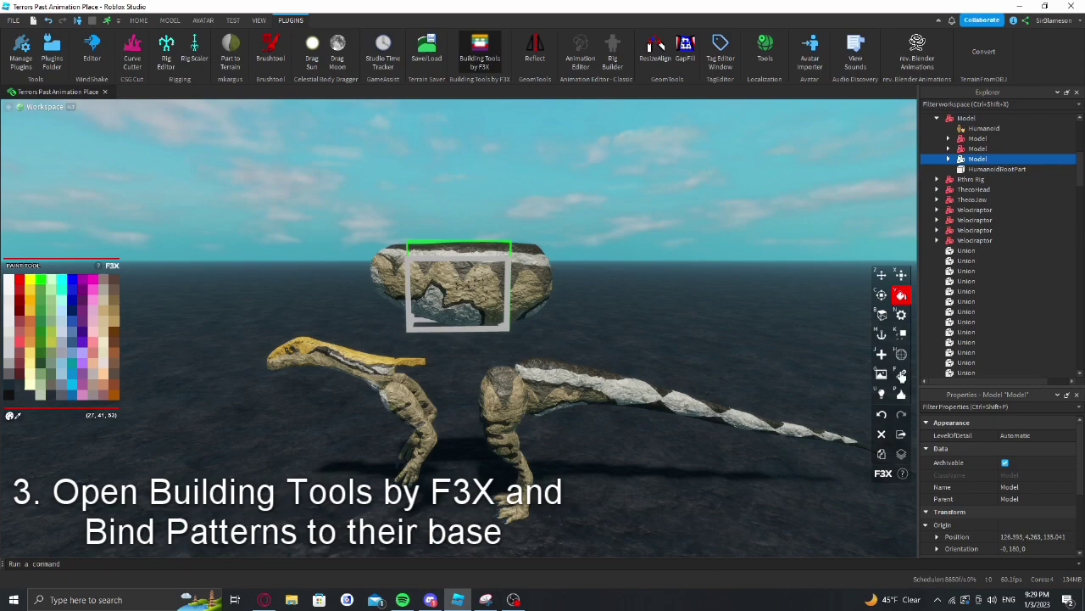
click(902, 374)
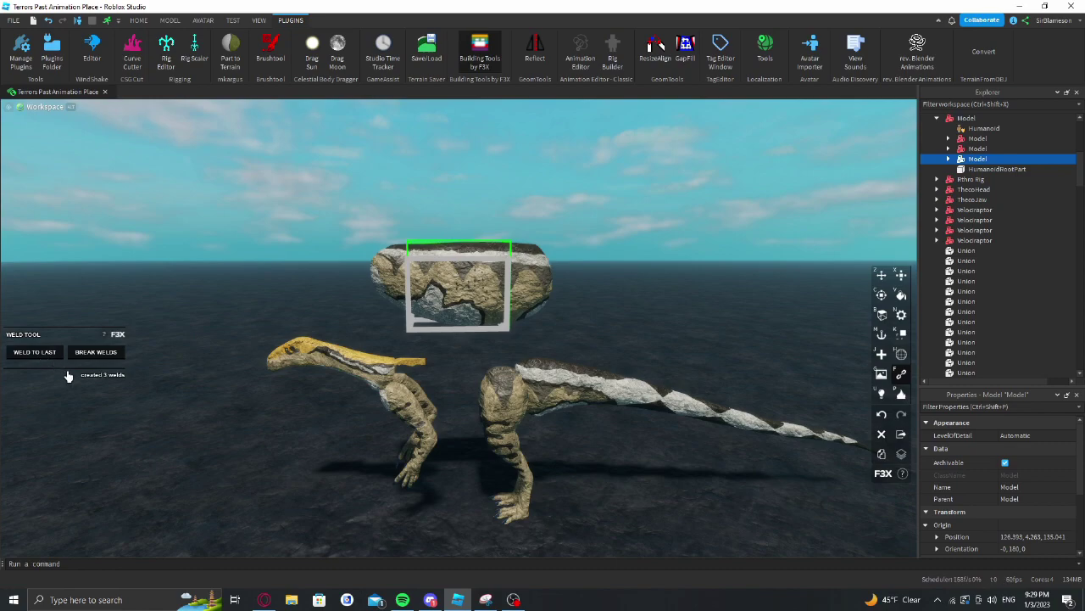
Expand the stomach model and its Stomach union to check the welds, then collapse them again
click(948, 159)
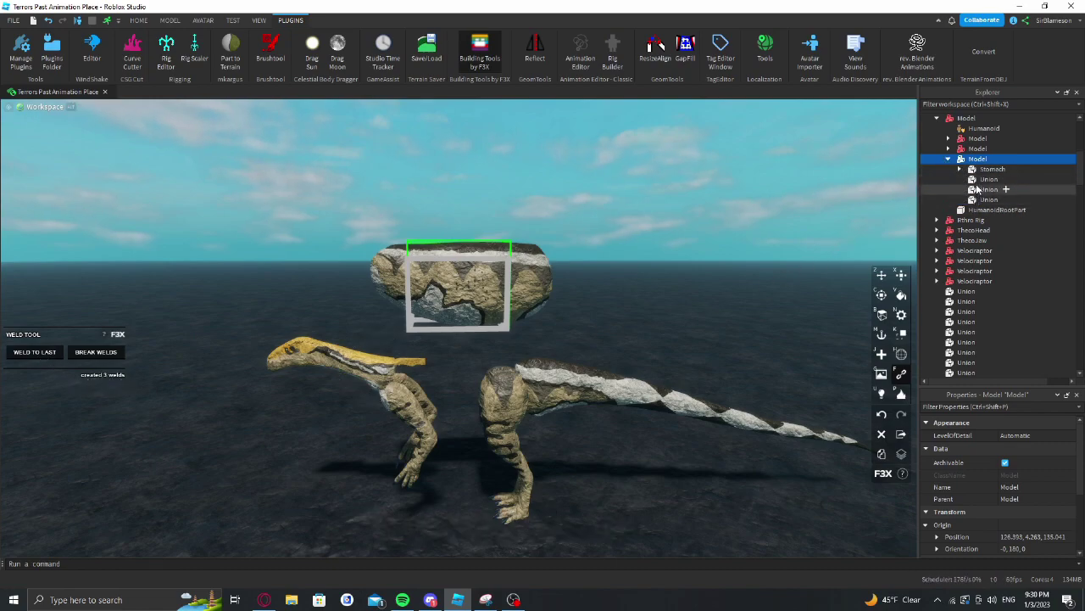
click(962, 171)
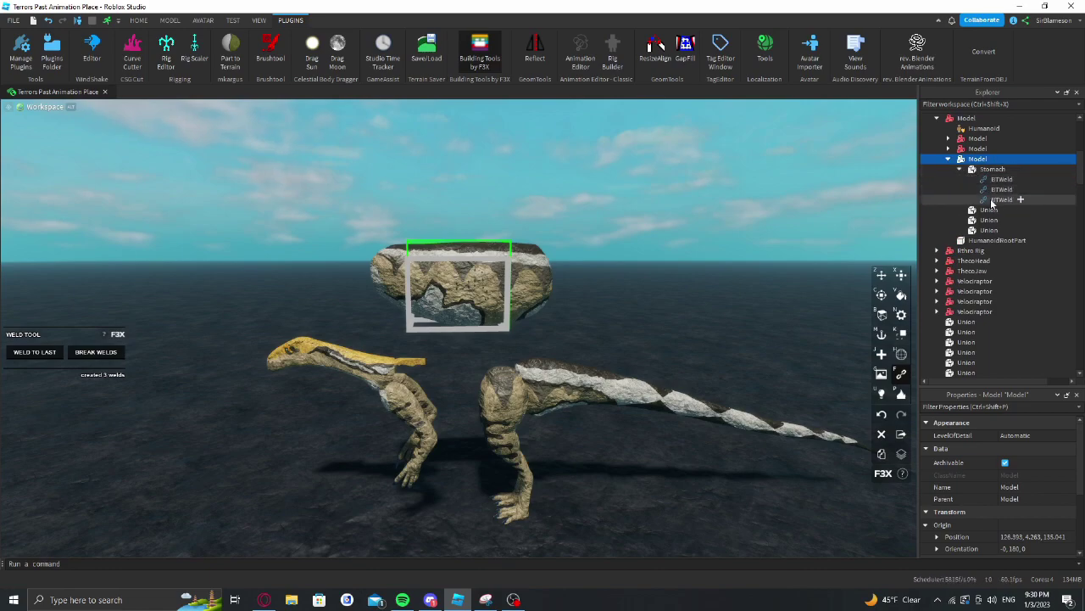
click(960, 170)
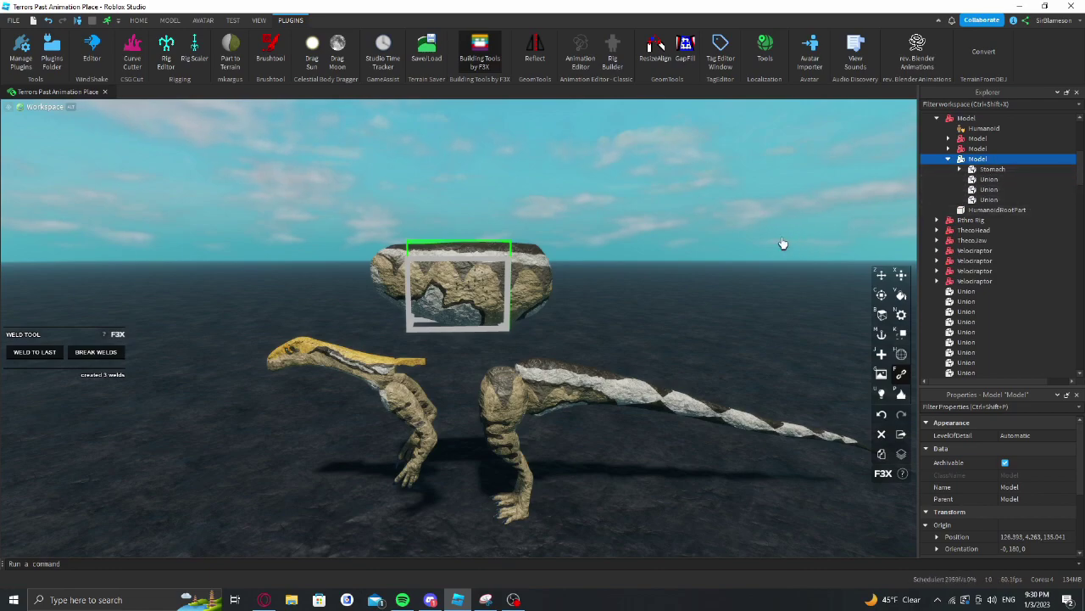
shift+click(534, 275)
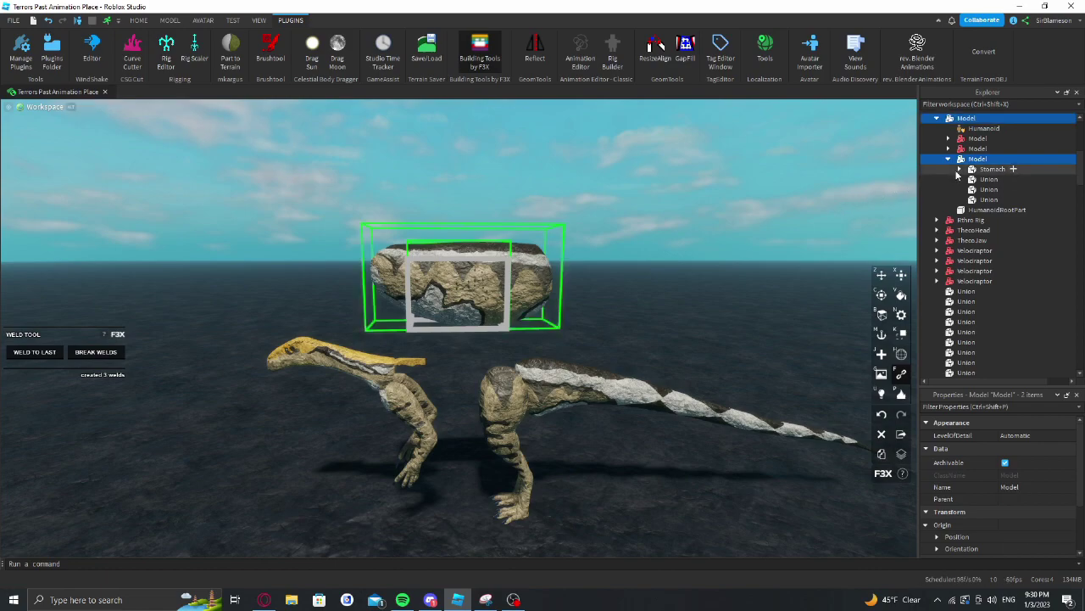
click(948, 160)
ctrl+click(958, 120)
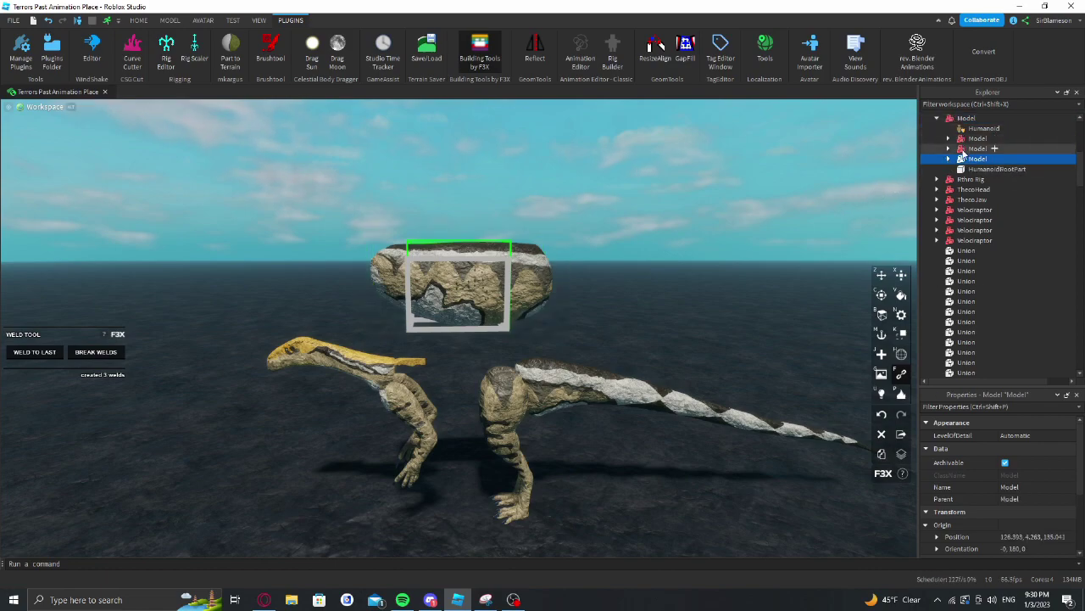
Weld the torso model's detail unions to the Torso base and check the model's contents
click(964, 151)
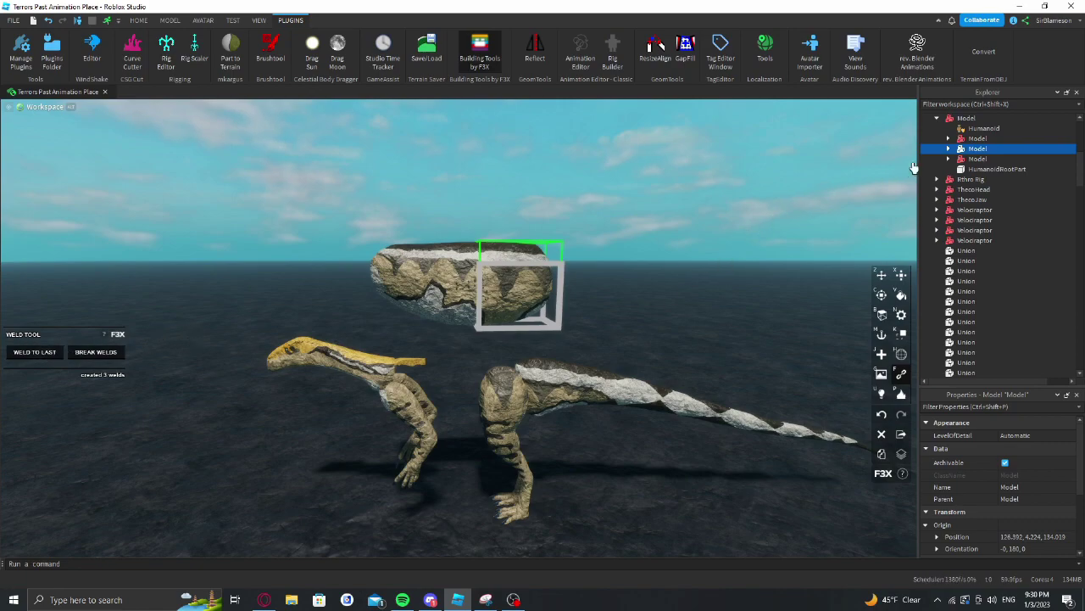
click(949, 148)
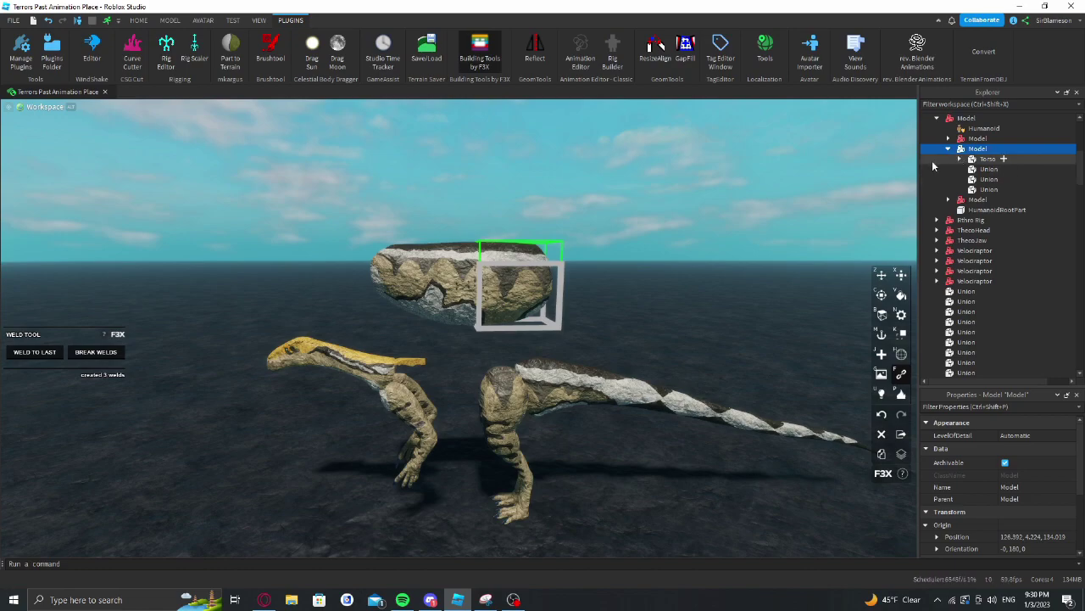
click(950, 149)
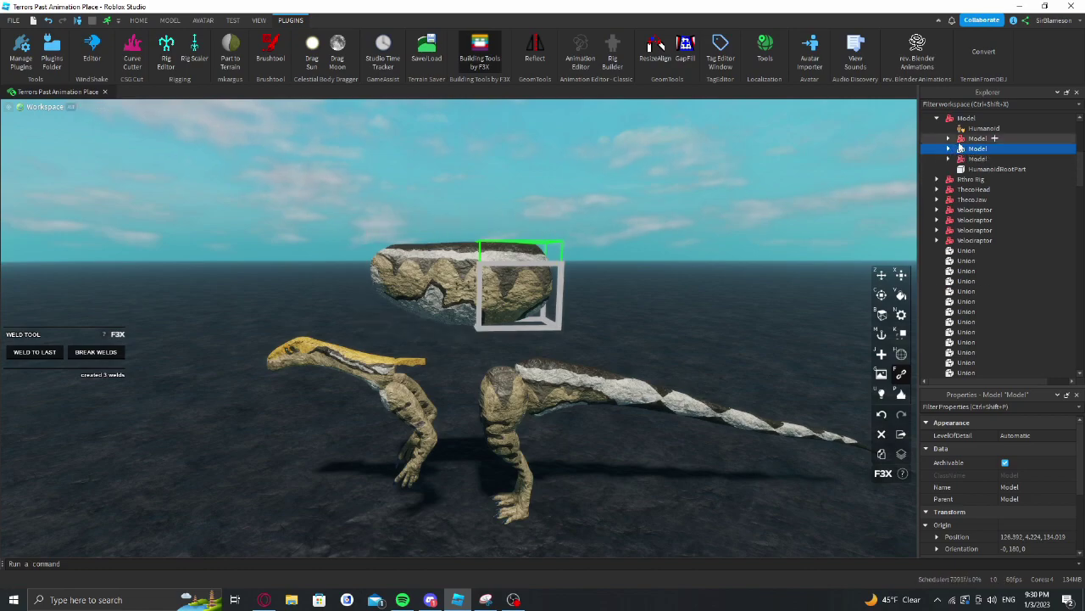
Weld the chest model's detail unions to the Chest base, check the welds under Chest, and leave the Weld tool
click(966, 140)
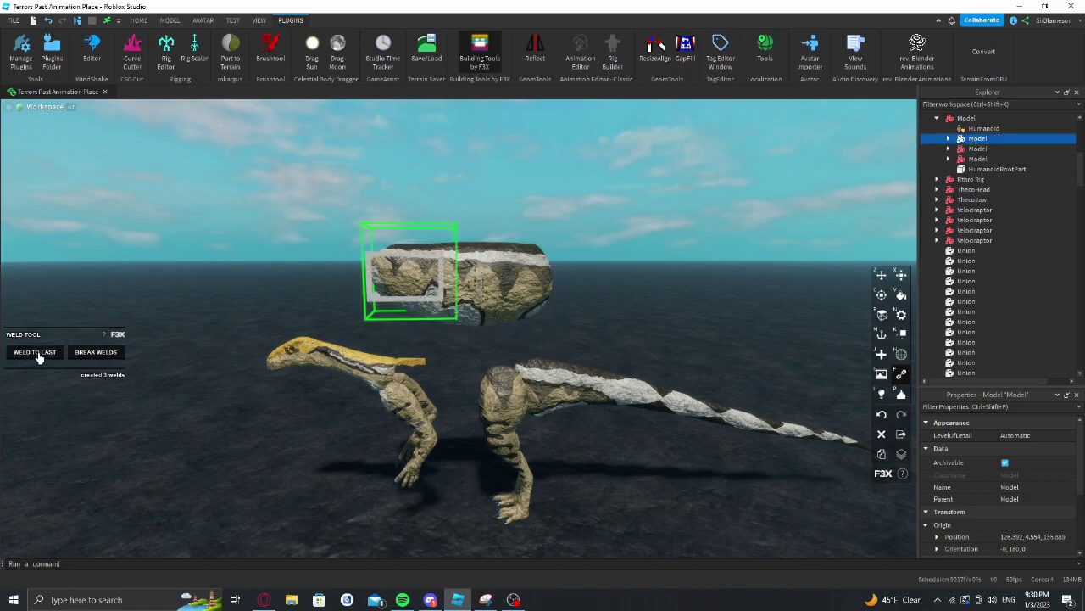
click(948, 139)
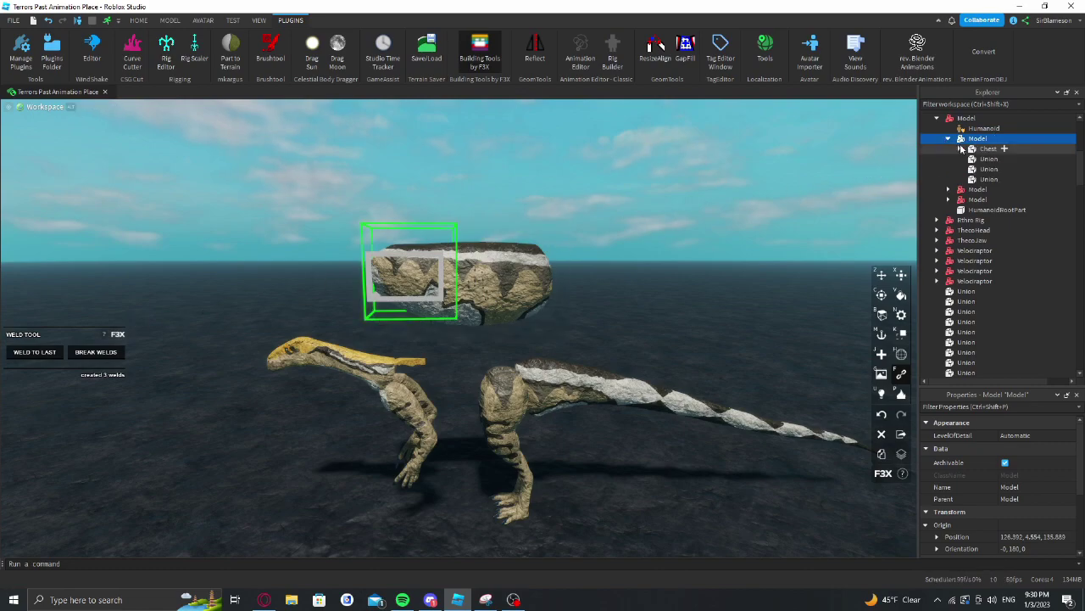
click(959, 149)
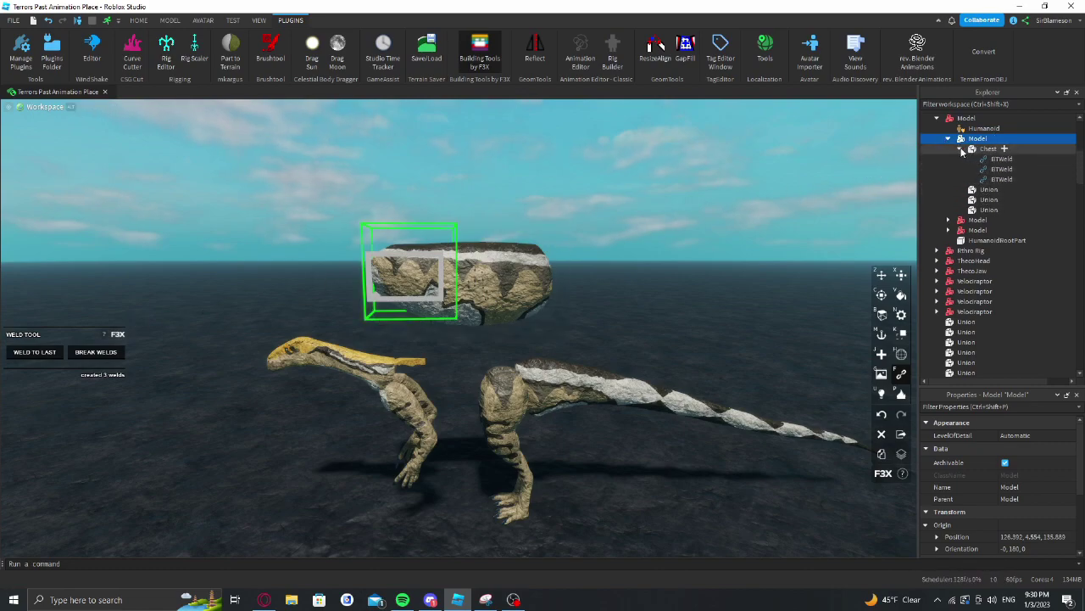
click(959, 149)
key(ctrl+1)
click(556, 168)
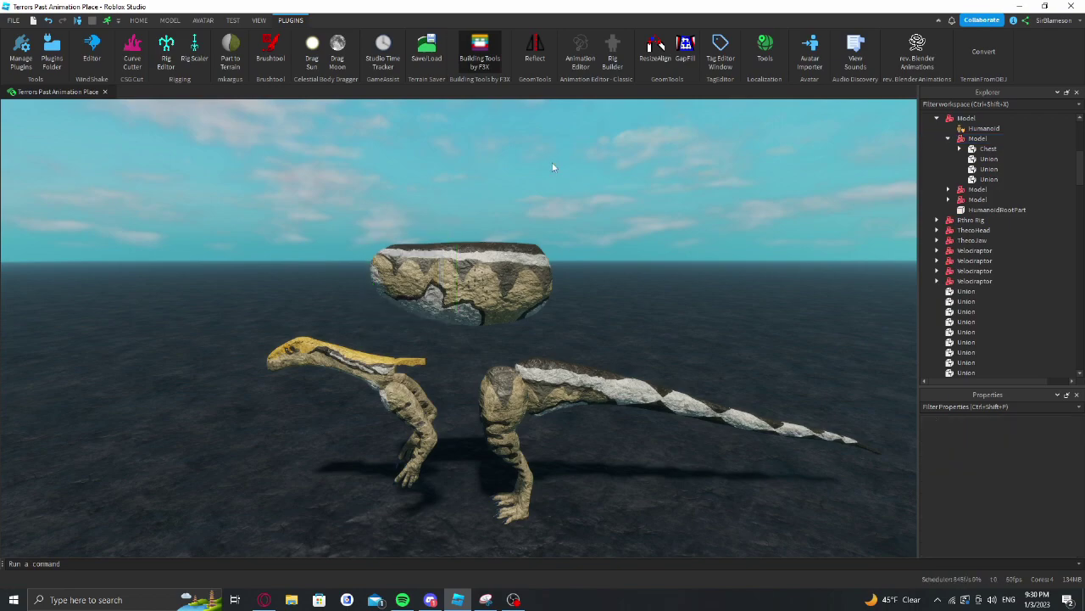
Open the Rig Editor plugin and move its window away from the raised body models
click(167, 64)
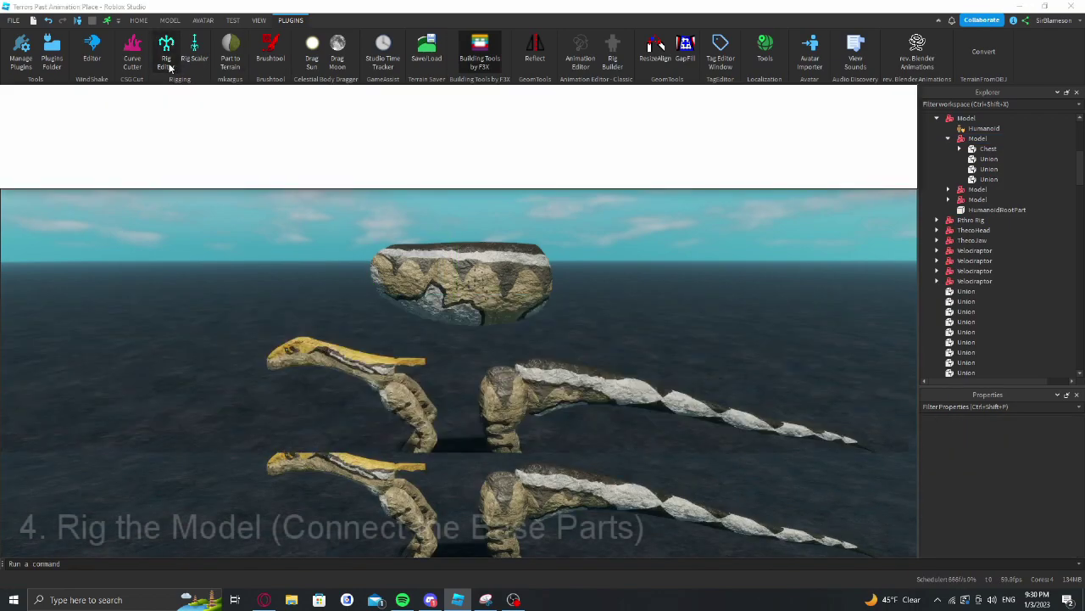
drag(473, 95, 492, 203)
drag(938, 215, 364, 235)
drag(240, 203, 231, 199)
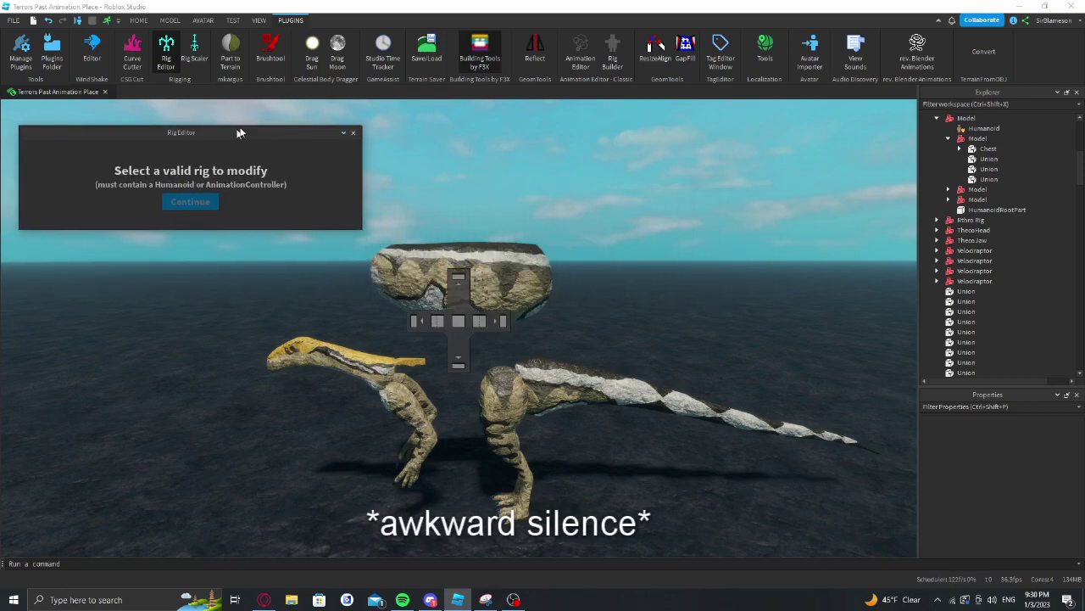
Reposition and resize the Rig Editor window, then load the raised body model as the rig to modify
drag(238, 132, 234, 124)
click(365, 168)
drag(359, 160, 275, 161)
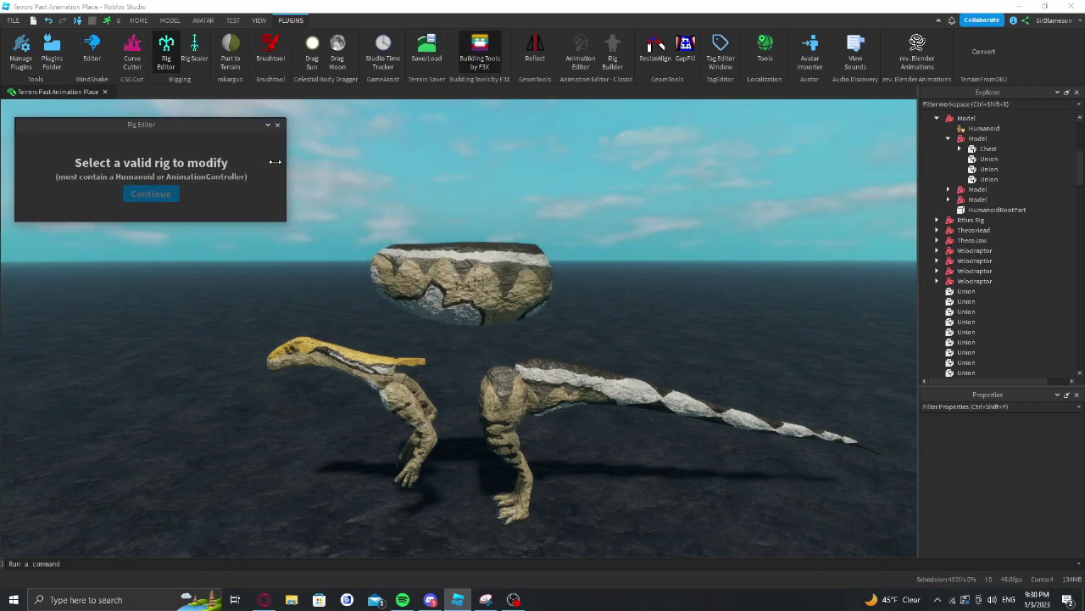
drag(172, 222, 174, 245)
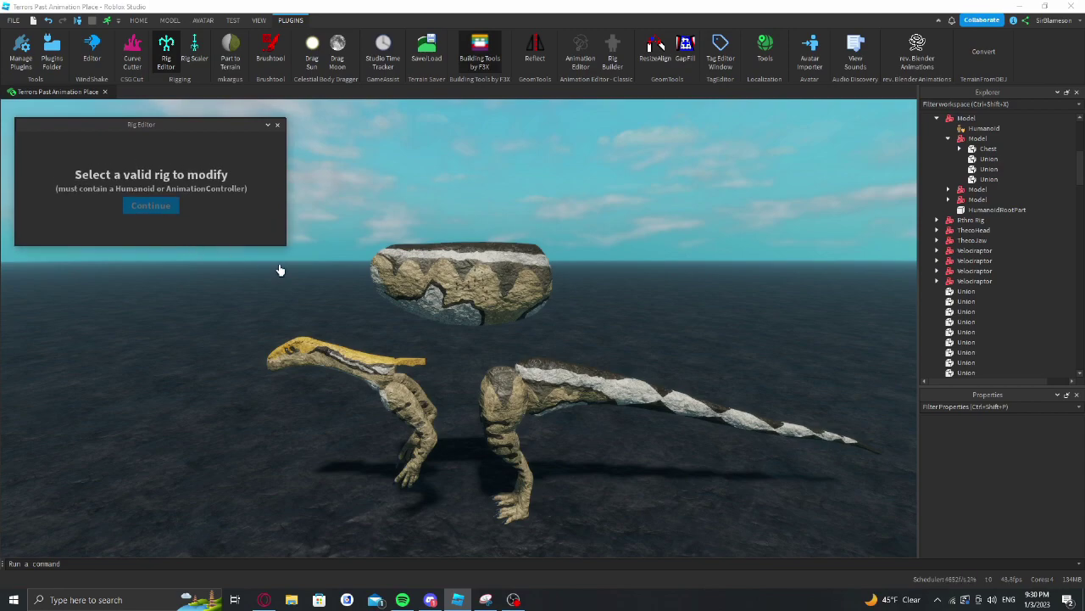
click(480, 269)
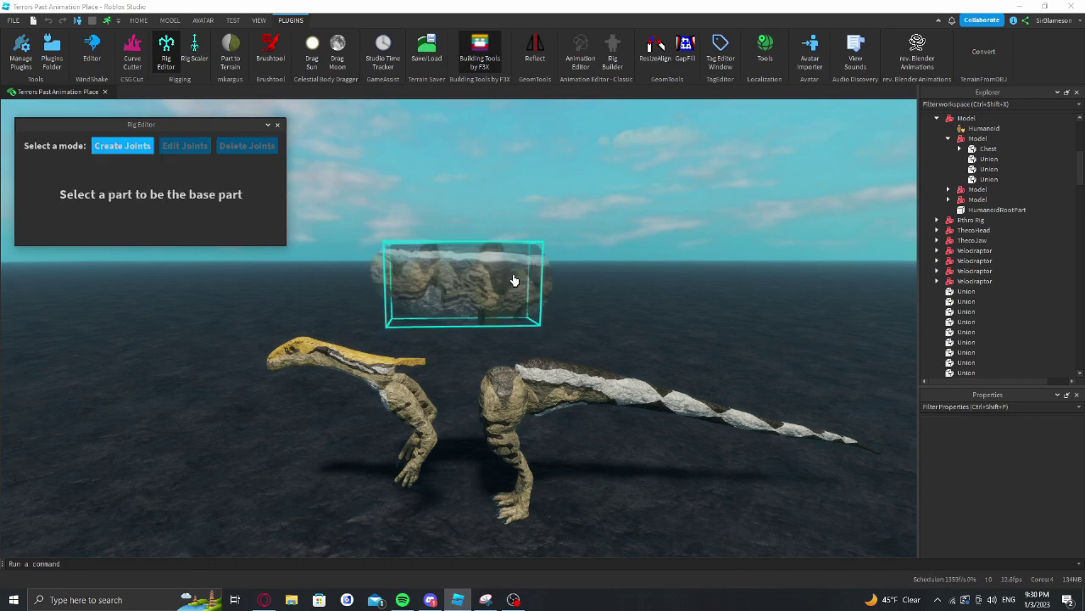
Create a joint from the HumanoidRootPart to the Torso base at the rear of the raised body
right_drag(563, 217, 563, 215)
key(w)
scroll(561, 215, up, 4)
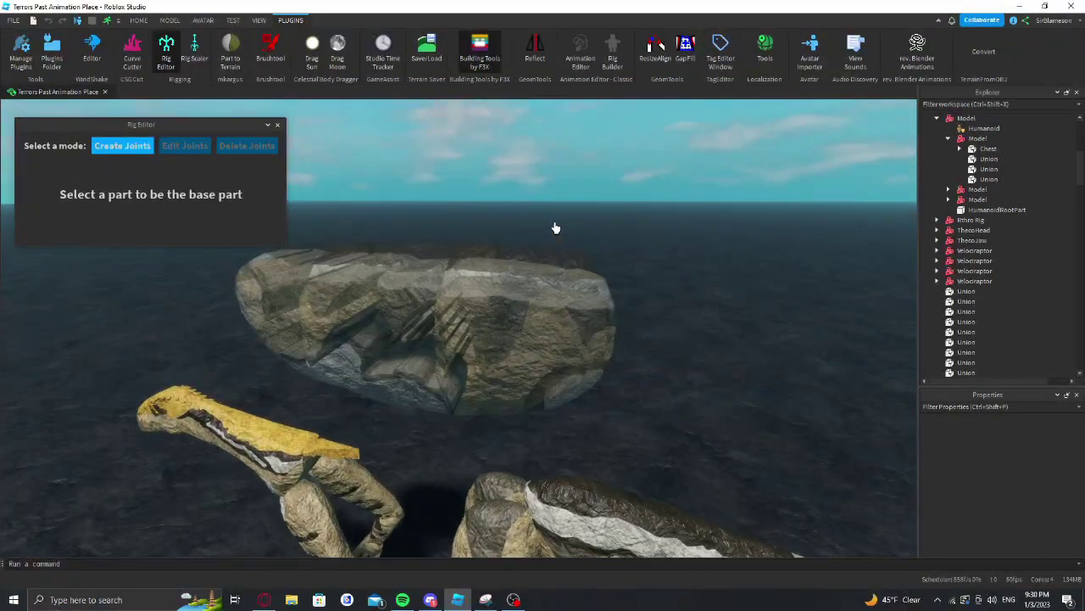
click(537, 264)
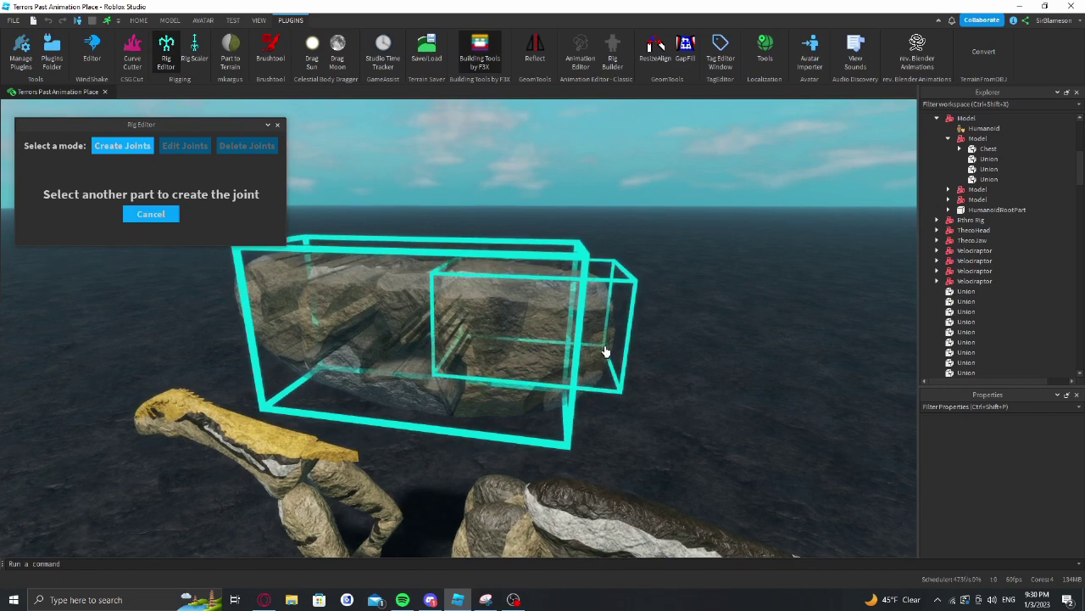
key(q)
right_drag(607, 353, 607, 354)
key(w)
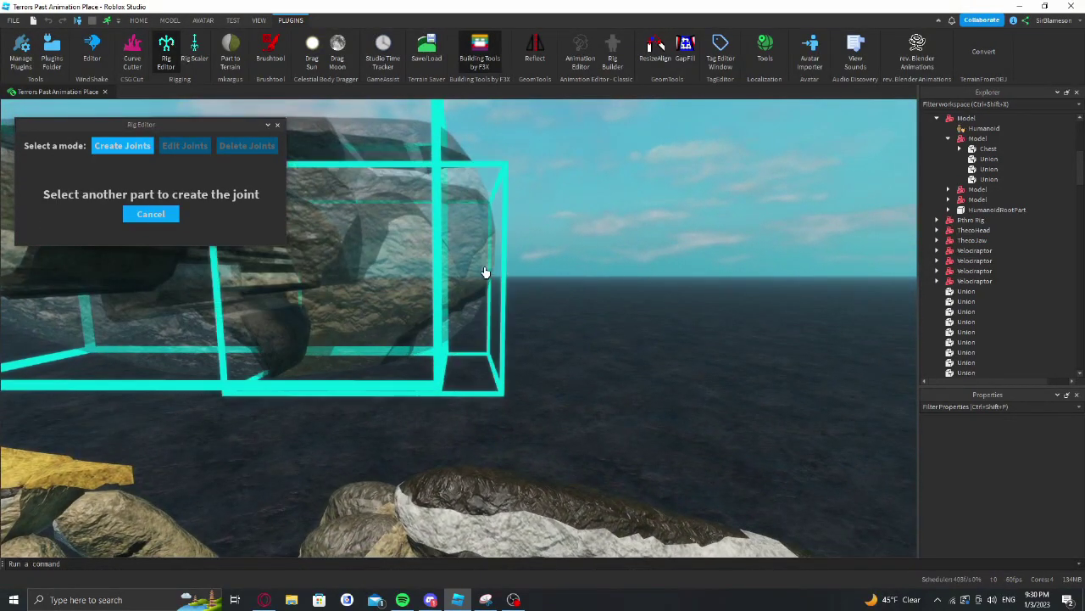
click(487, 271)
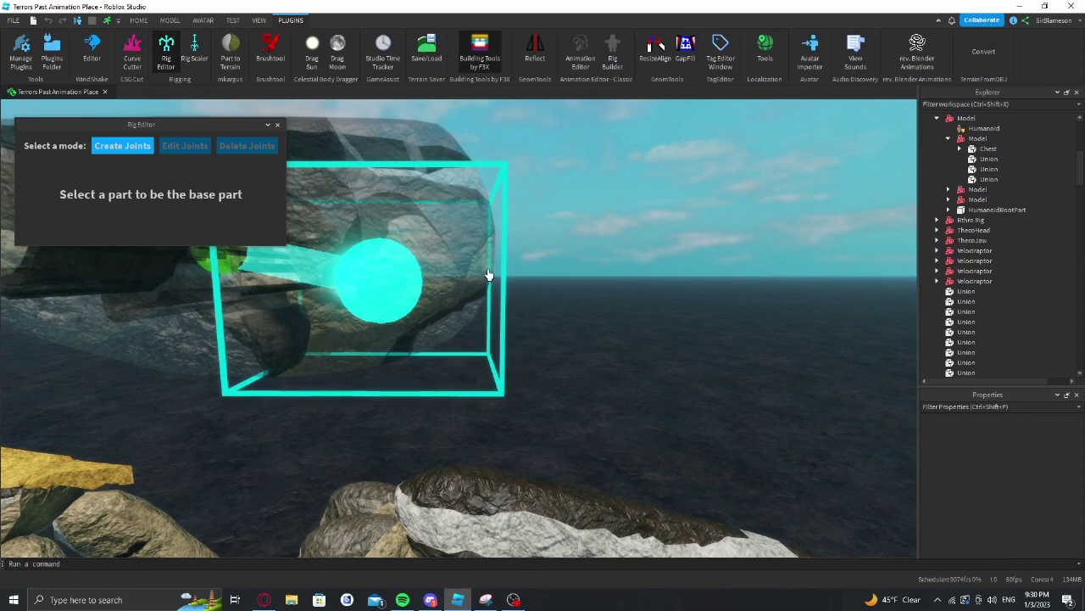
Create joints from Torso to Stomach and from Stomach to Chest, locating the Stomach base in the Explorer
click(489, 272)
key(a)
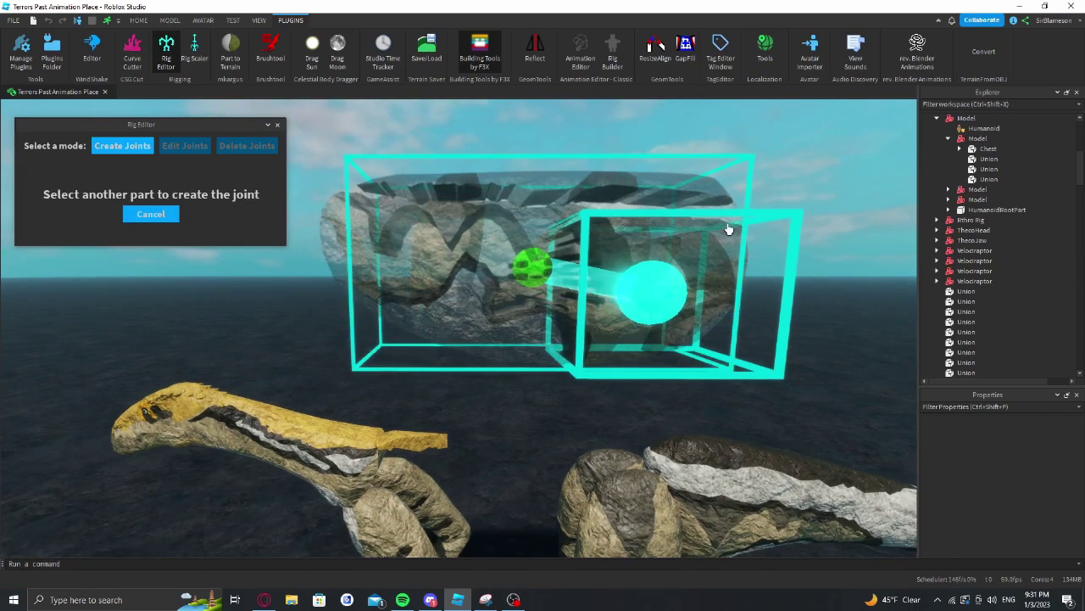
right_drag(505, 264, 507, 264)
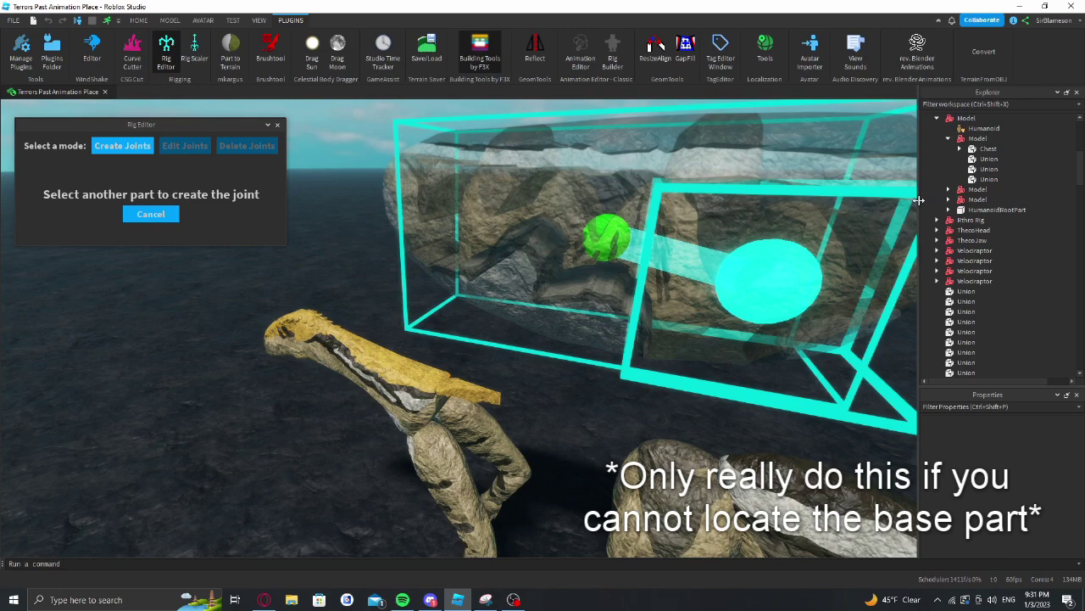
click(948, 189)
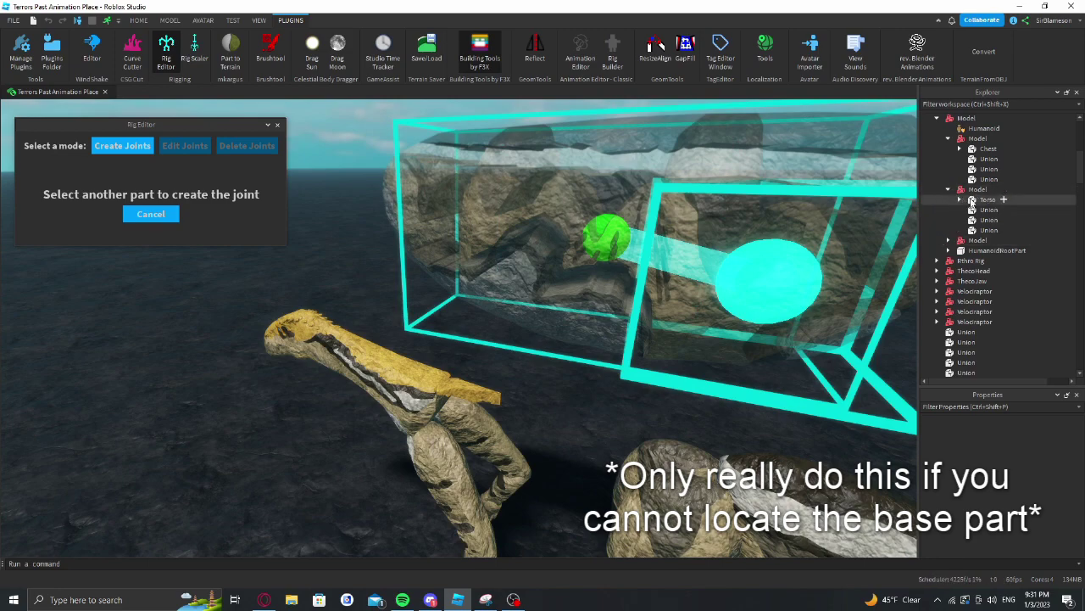
click(949, 240)
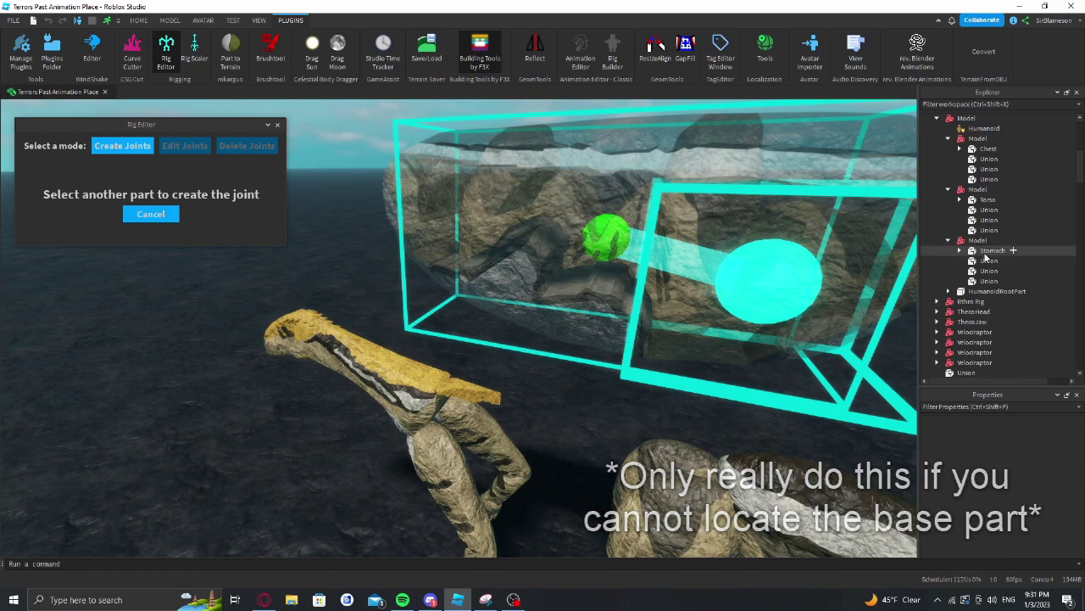
click(975, 253)
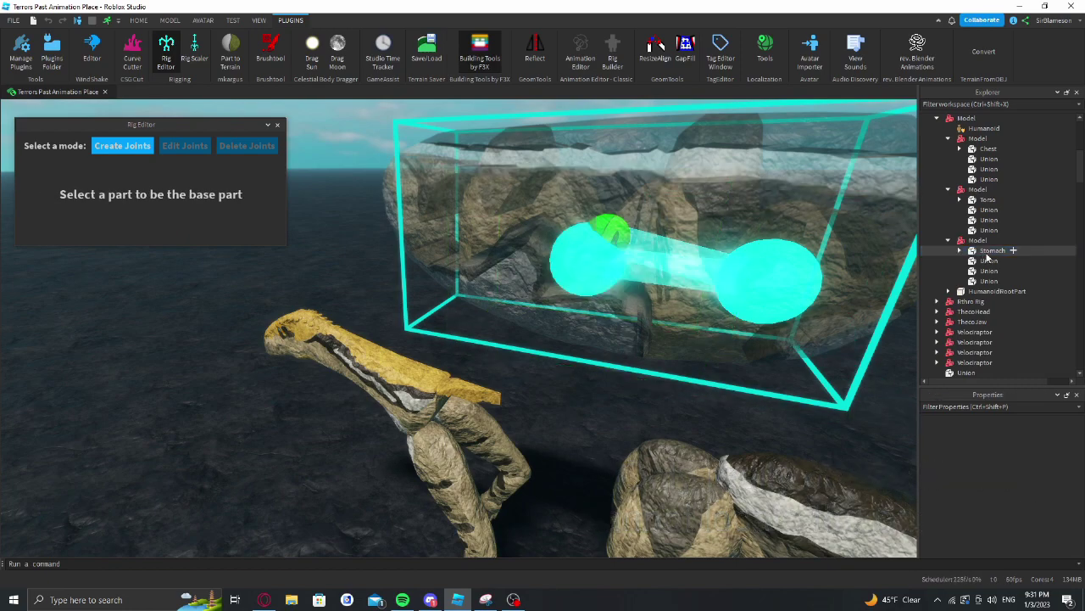
click(987, 254)
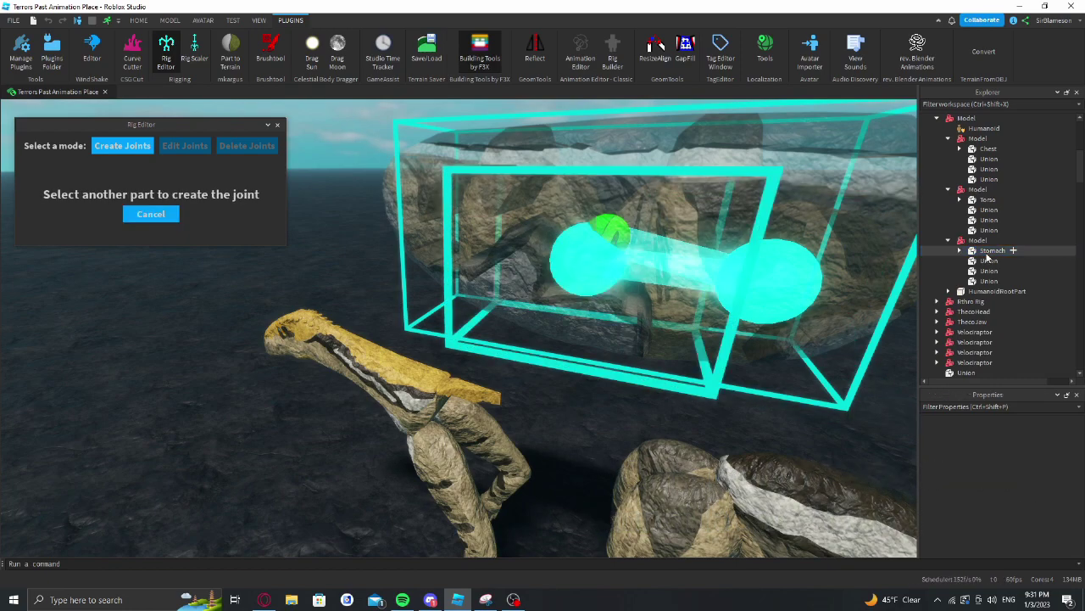
click(393, 186)
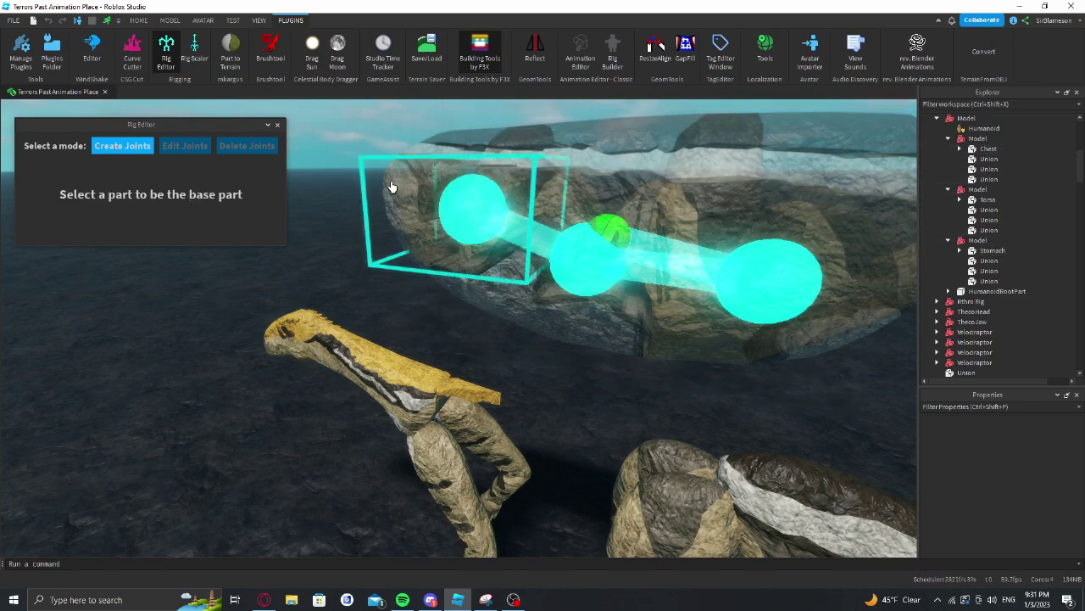
Shift the Chest and Stomach joints backward along the body, commit the changes, and close Rig Editor
click(182, 147)
click(471, 208)
right_drag(471, 208, 475, 214)
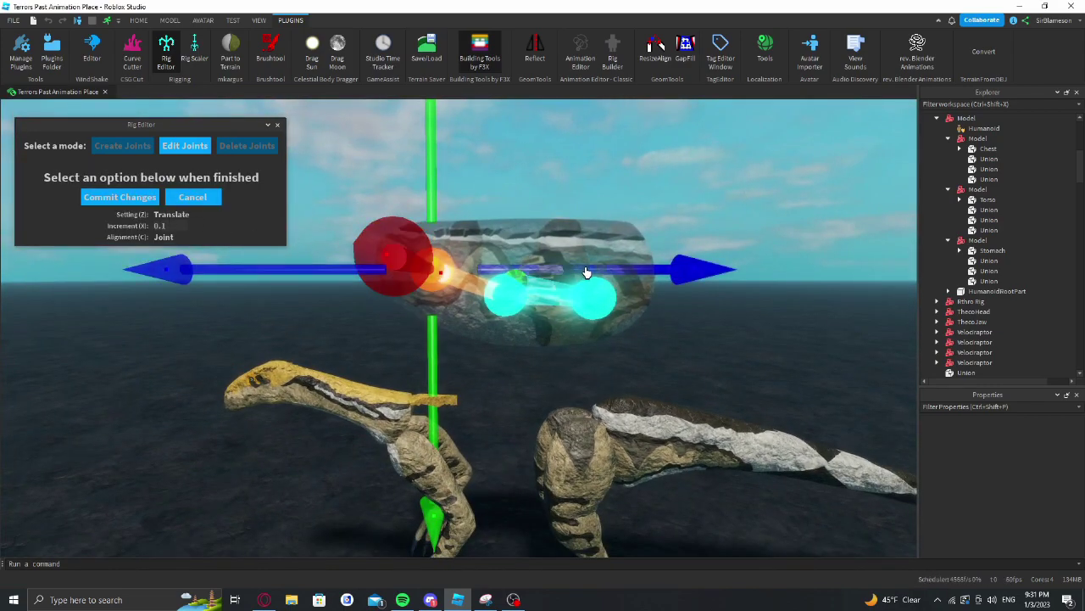
drag(586, 270, 625, 288)
click(647, 215)
key(d)
click(434, 308)
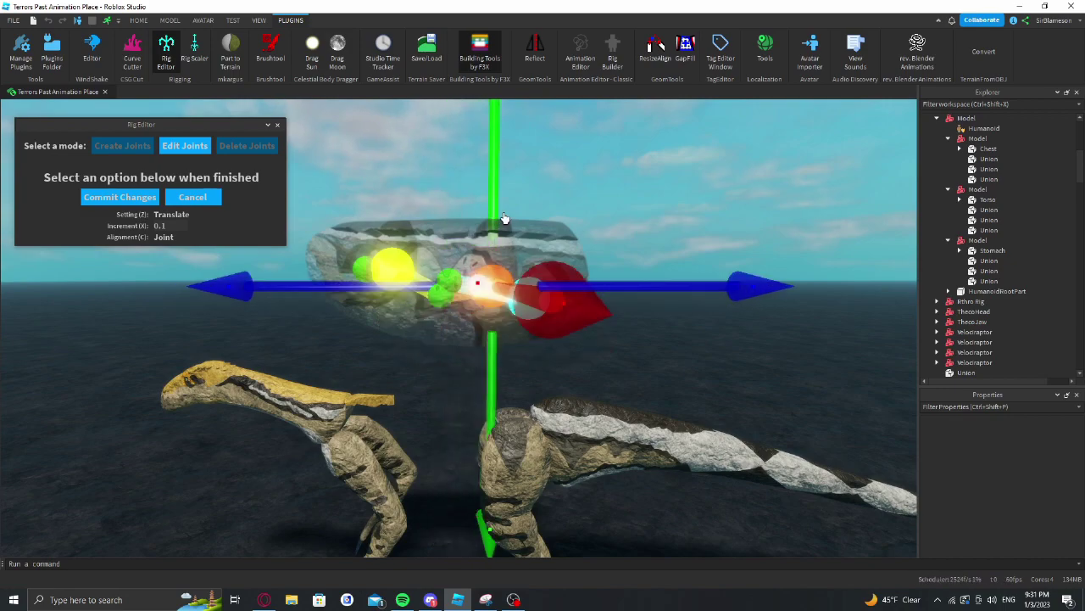
click(570, 187)
click(120, 197)
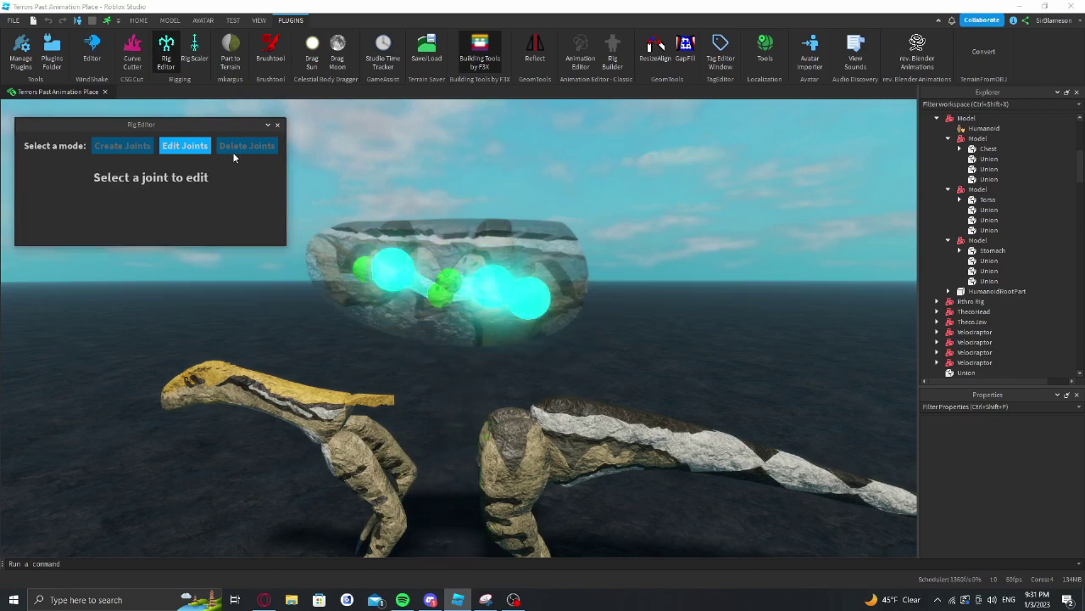
click(276, 125)
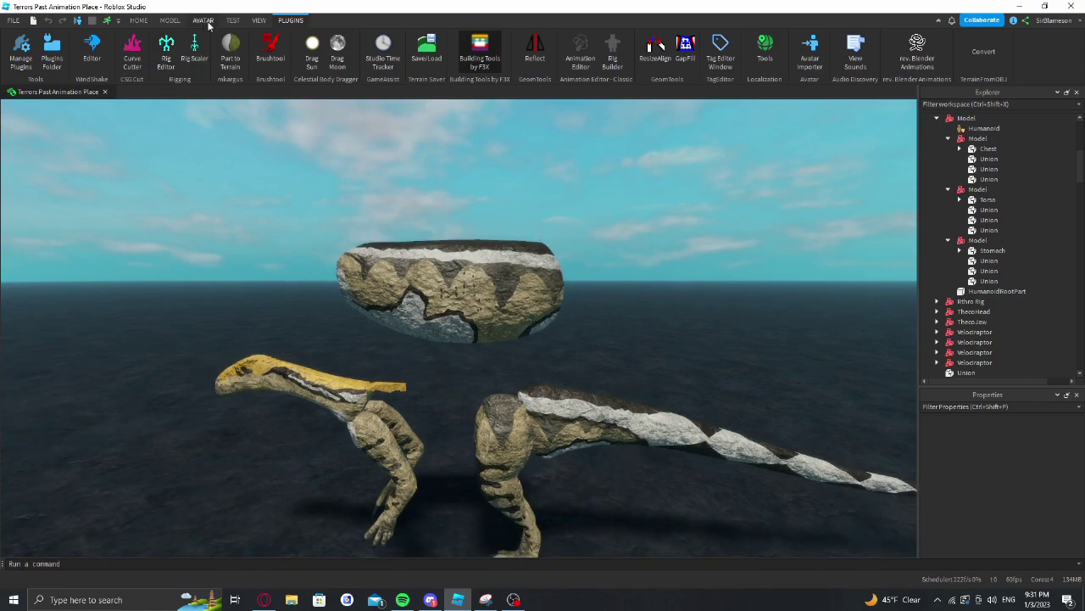
Try to load the raised body rig into the Animation Editor
click(206, 22)
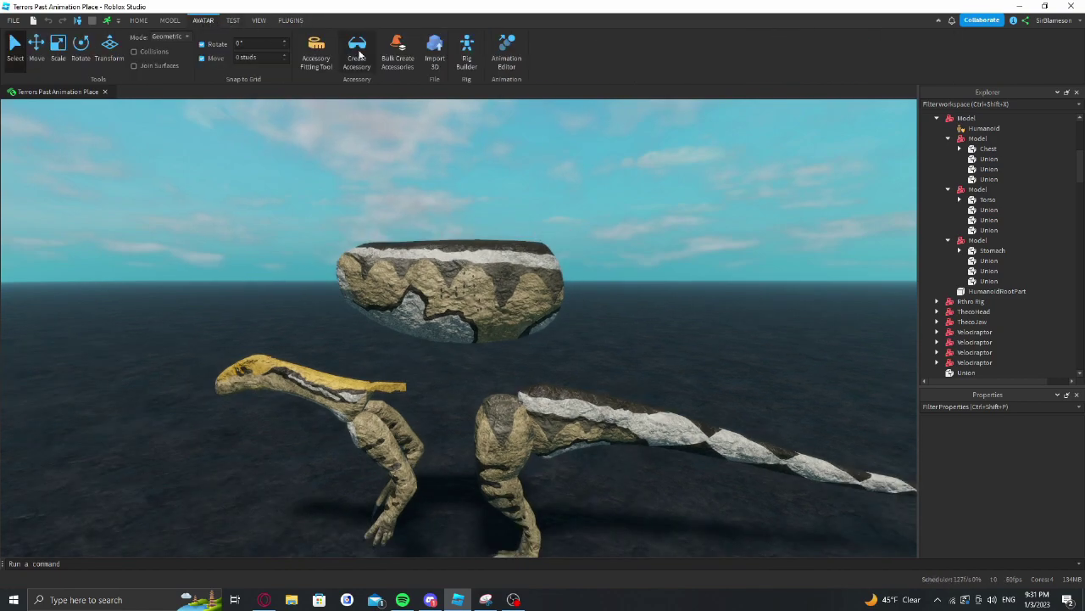
click(502, 65)
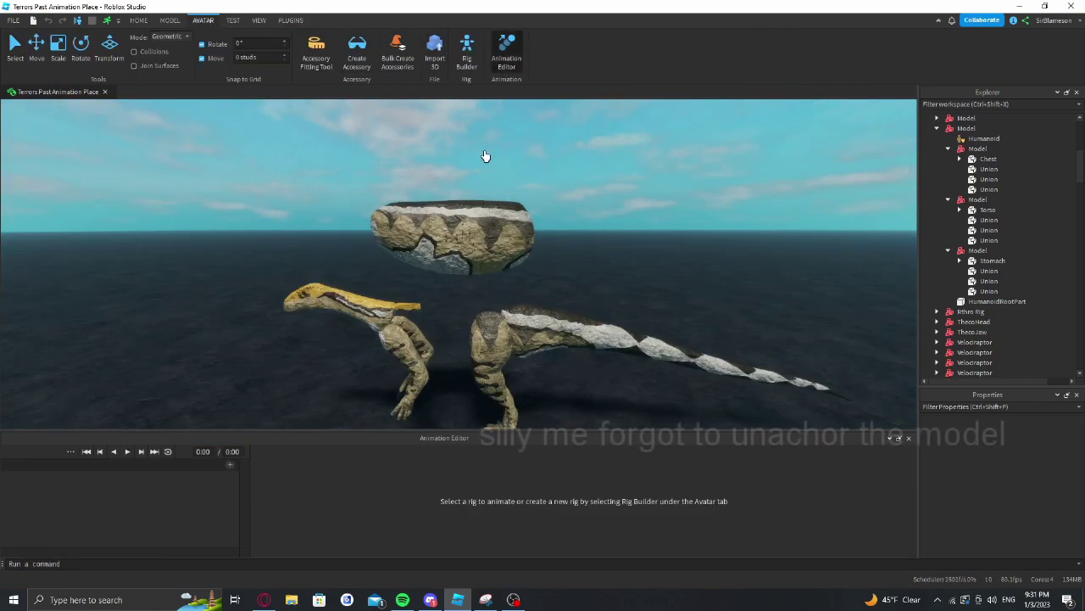
click(482, 222)
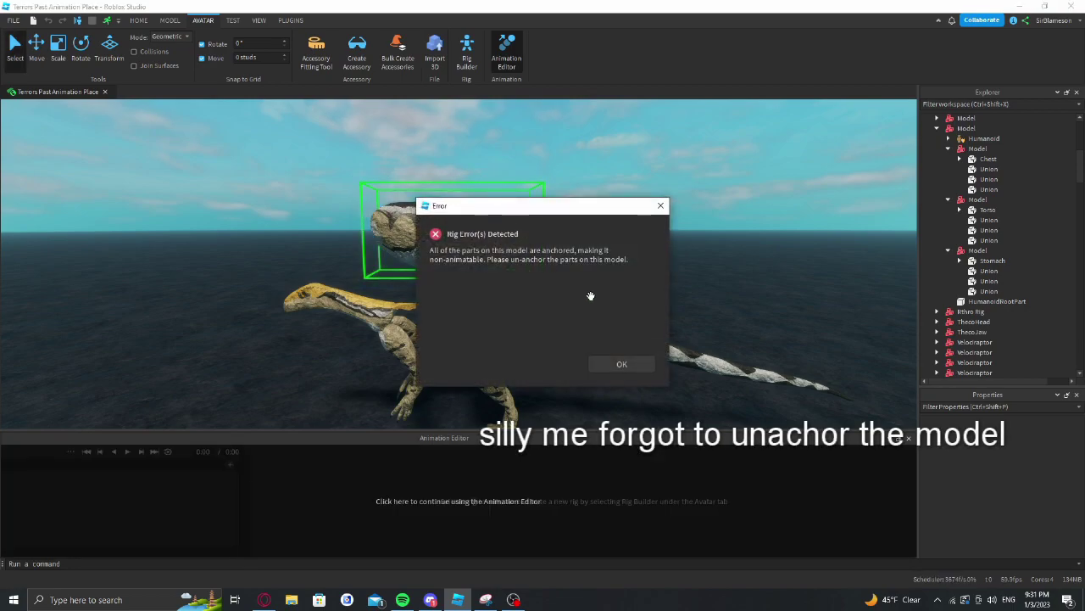
click(625, 362)
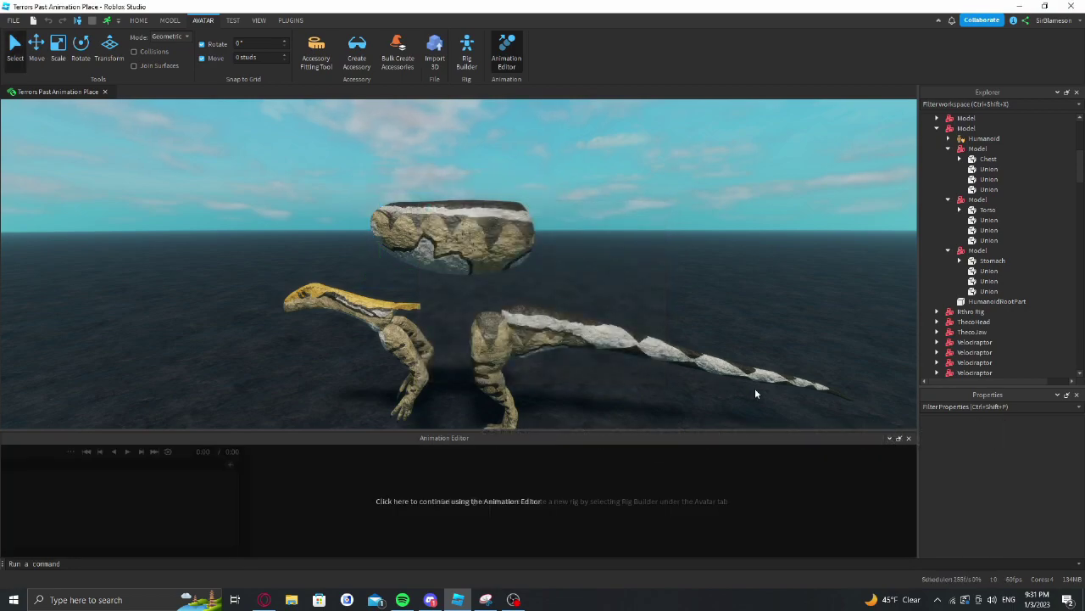
click(908, 438)
Unanchor the whole raised body model and deselect it
click(563, 254)
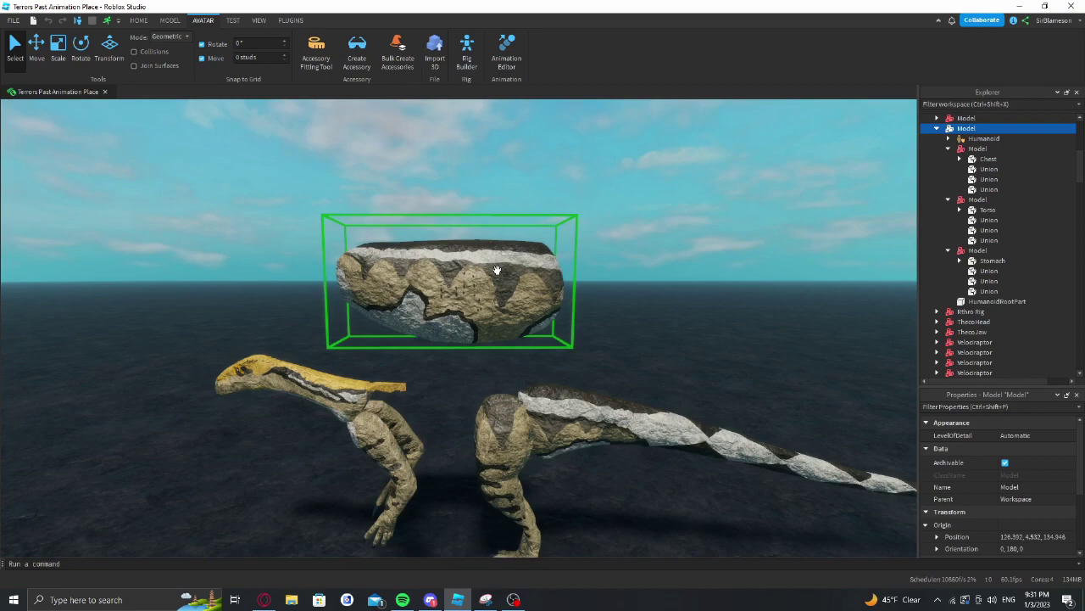
click(169, 19)
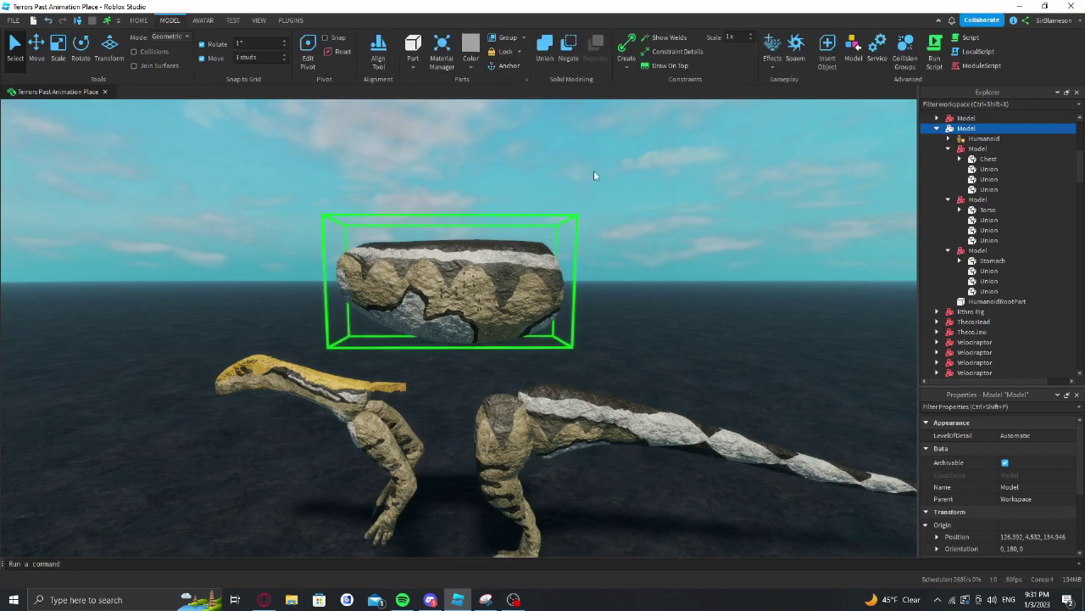
click(458, 152)
click(290, 20)
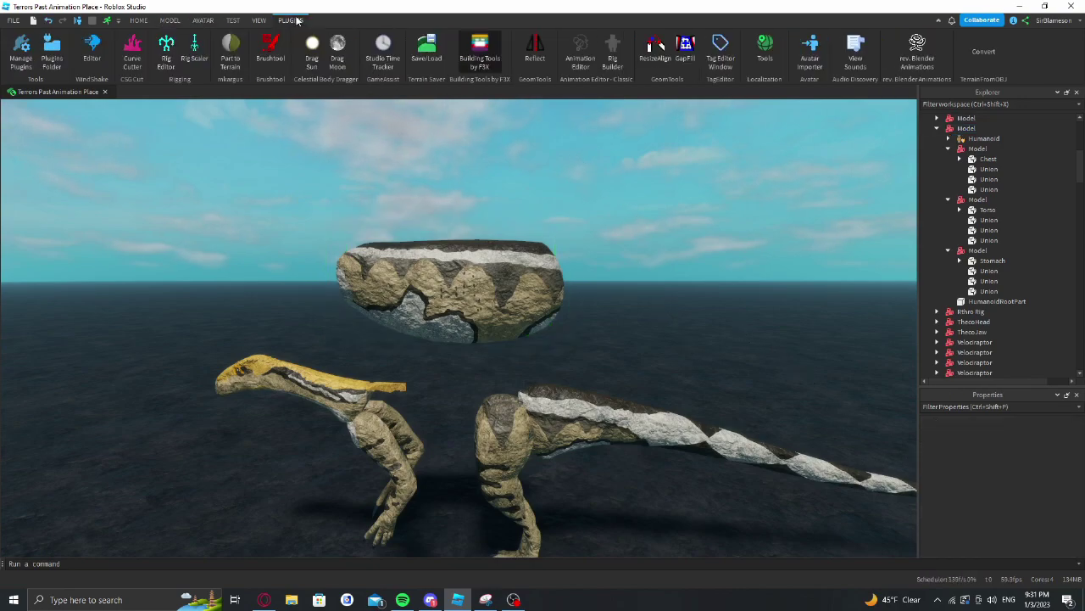
Load the raised body rig into the Animation Editor and create an animation named Test
click(203, 20)
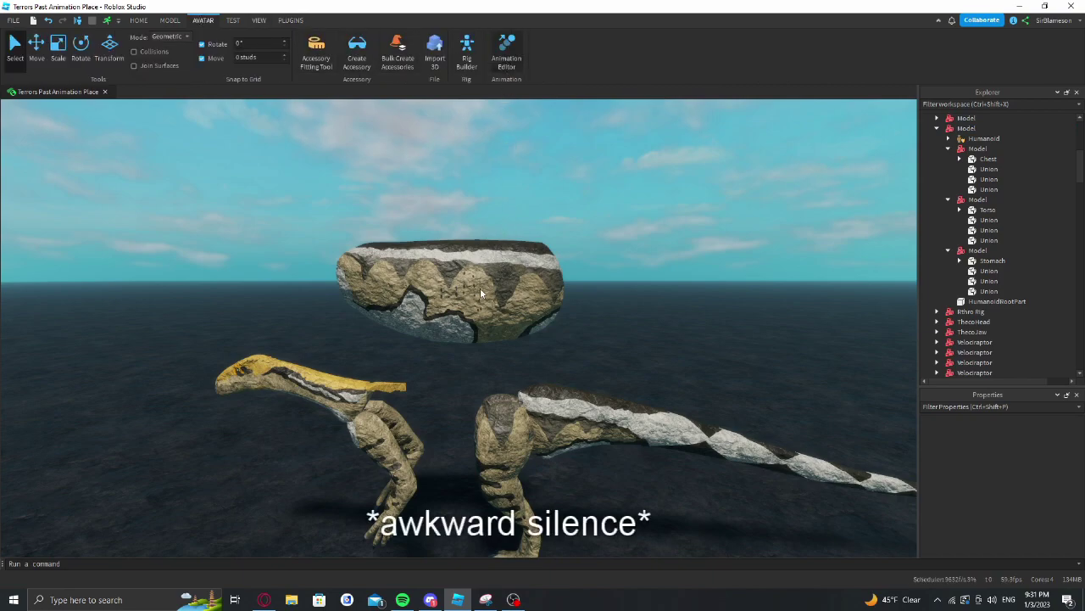
click(507, 49)
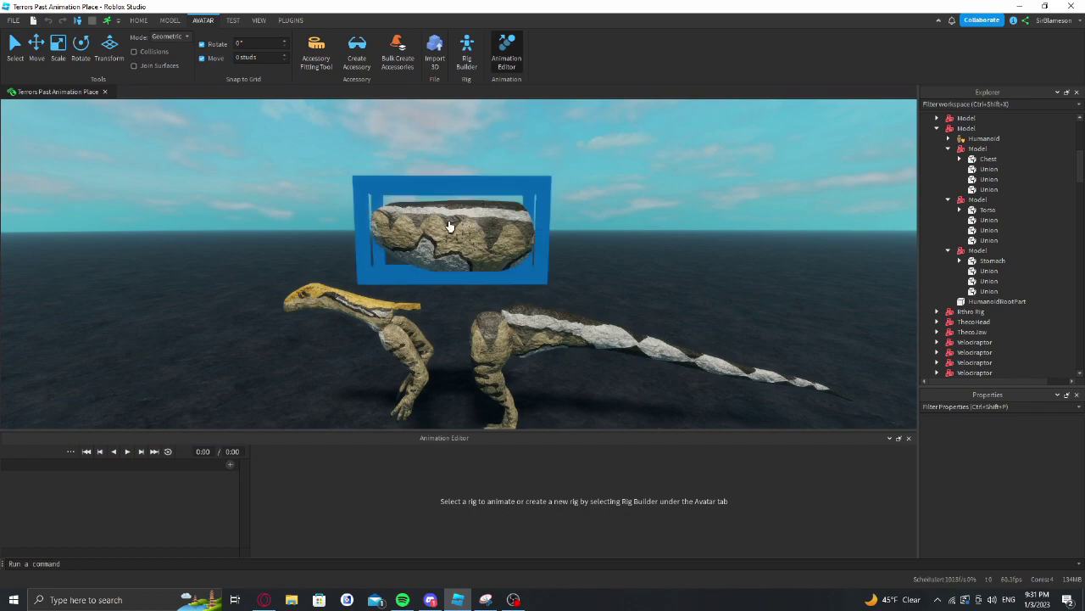
click(450, 226)
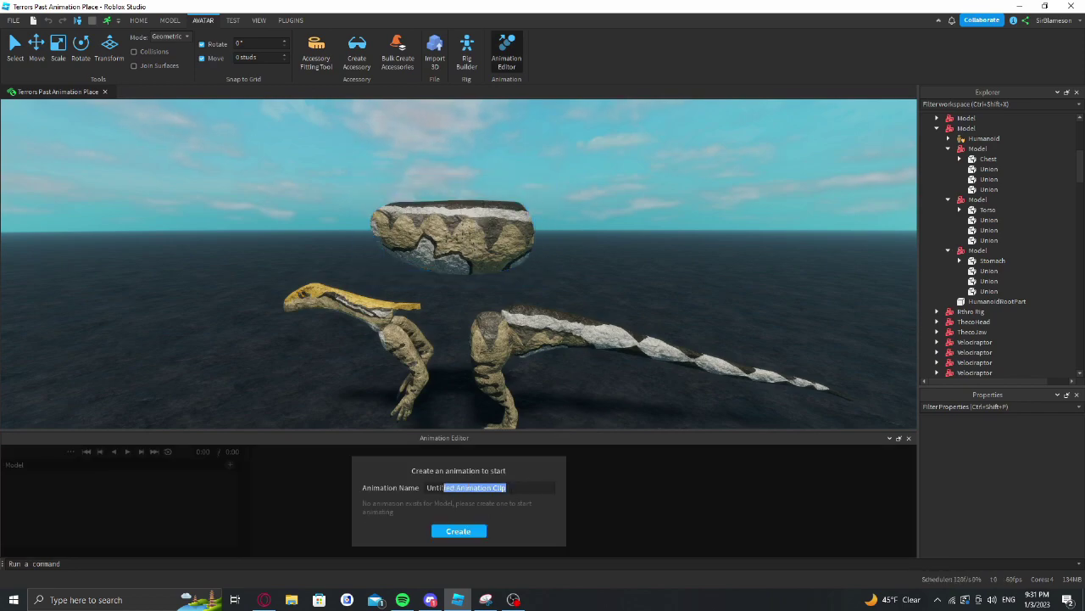
click(459, 532)
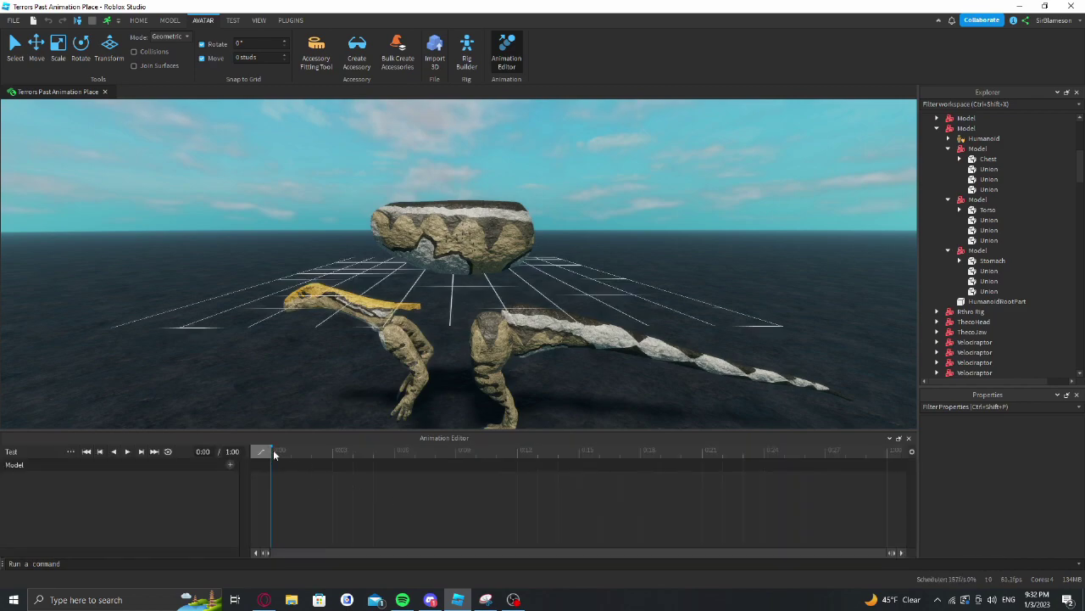
Set the Test animation's playhead to 0:02 and rotate the Chest downward to test its joint
drag(274, 455, 303, 453)
right_drag(497, 300, 499, 293)
key(w)
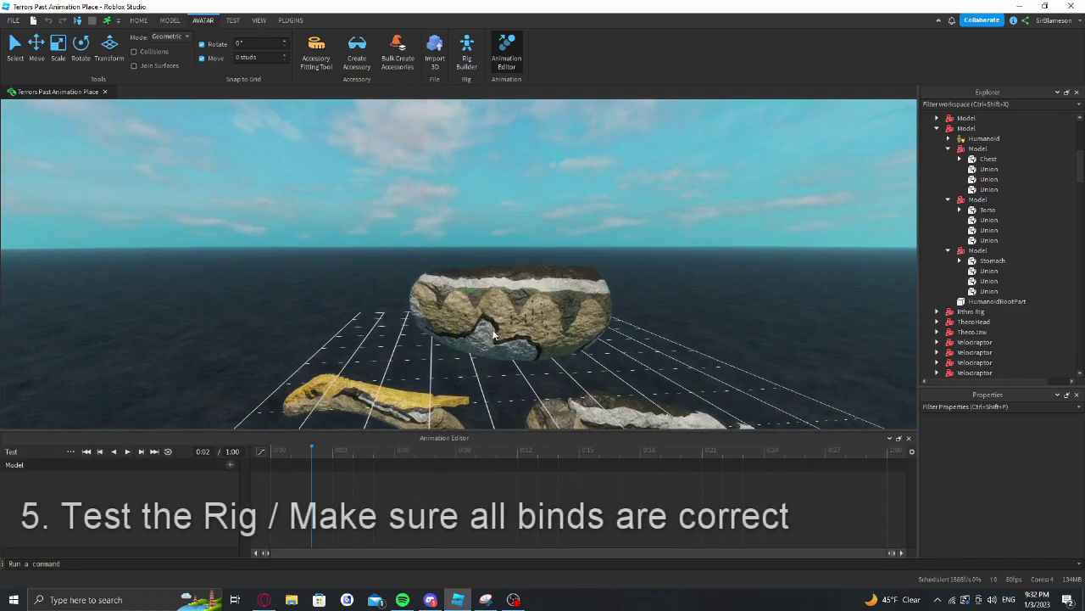
click(495, 335)
drag(497, 302, 419, 316)
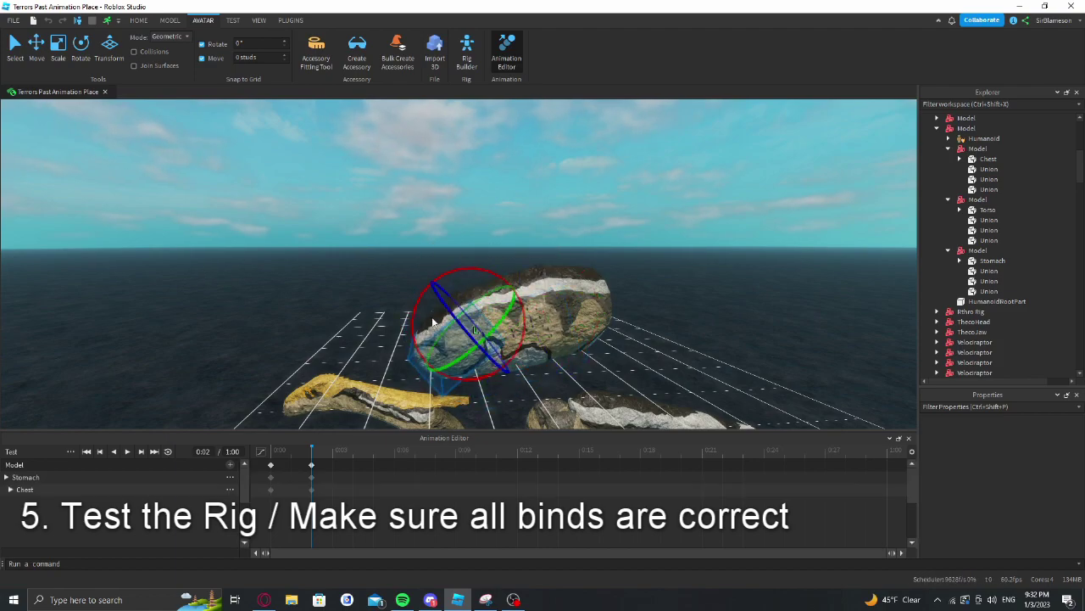
Rotate the Stomach and Torso at 0:02 to test their joints, and close the Animation Editor
right_drag(434, 322, 443, 320)
drag(476, 316, 564, 250)
click(514, 289)
click(497, 265)
click(629, 242)
right_drag(629, 243, 629, 244)
click(477, 290)
drag(514, 269, 541, 320)
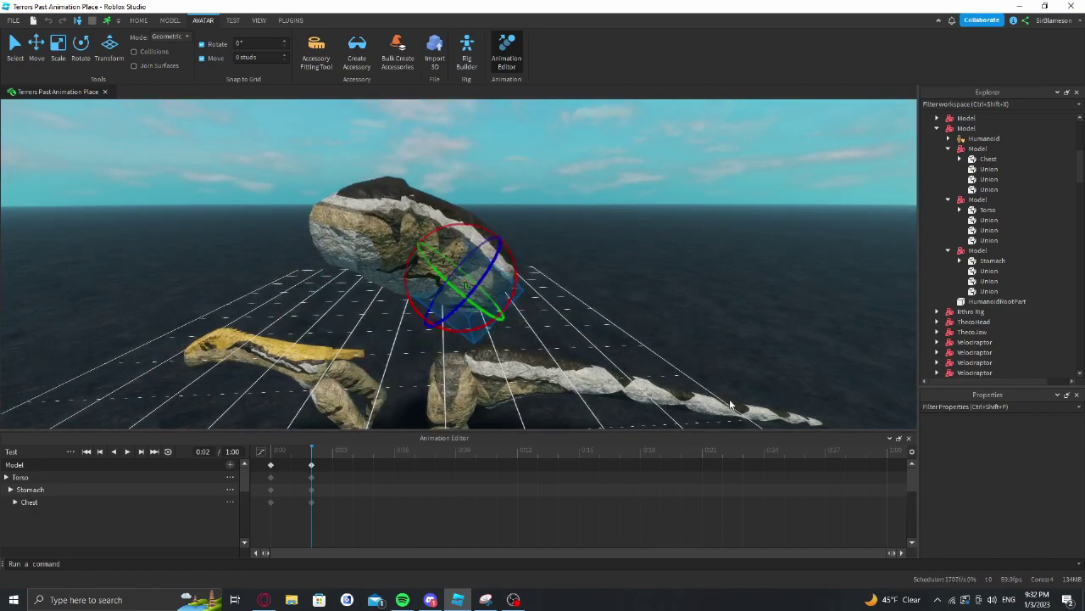
click(909, 438)
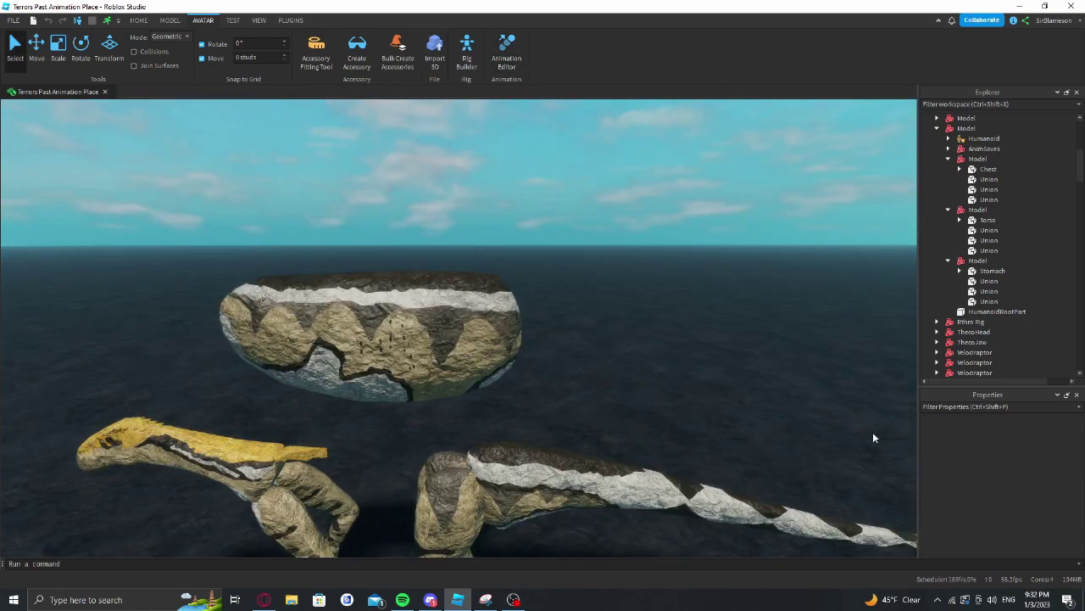
Ungroup the three nested part models inside the raised body rig and deselect everything
click(517, 332)
click(948, 159)
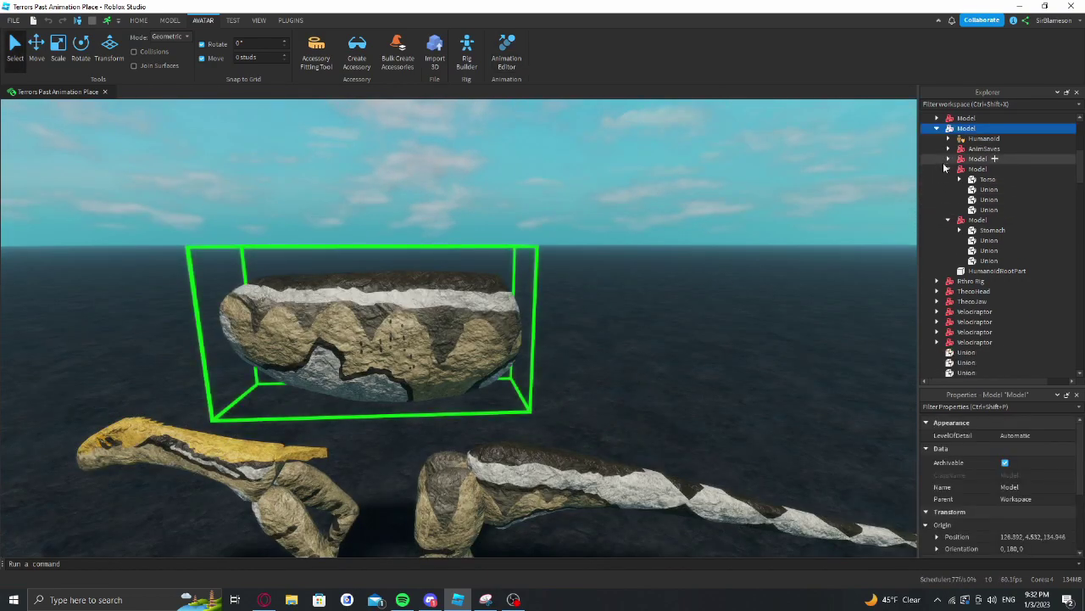
click(948, 168)
click(949, 179)
click(973, 179)
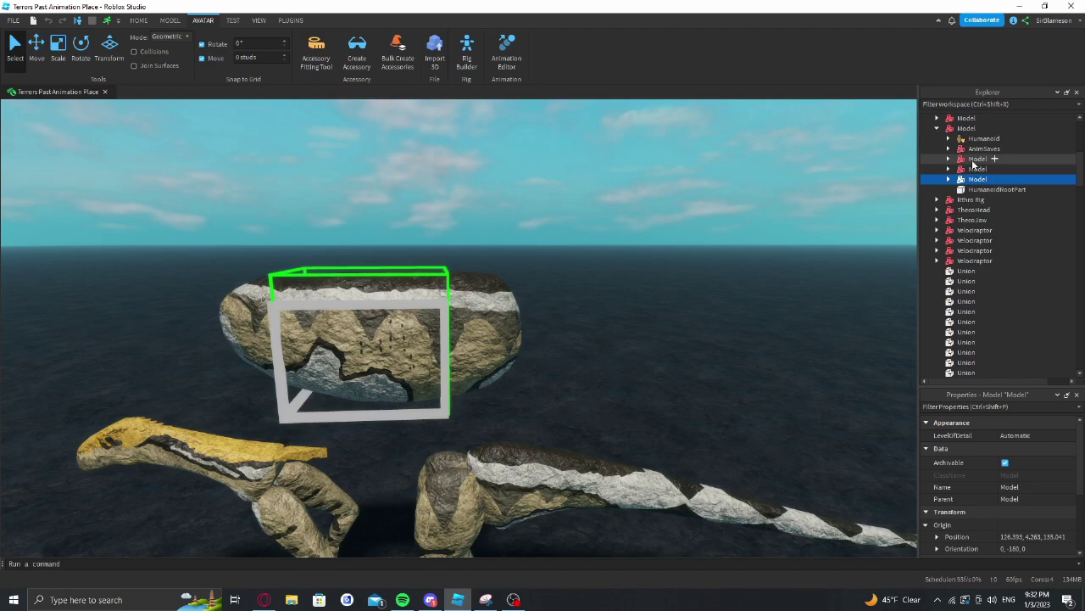
shift+click(973, 161)
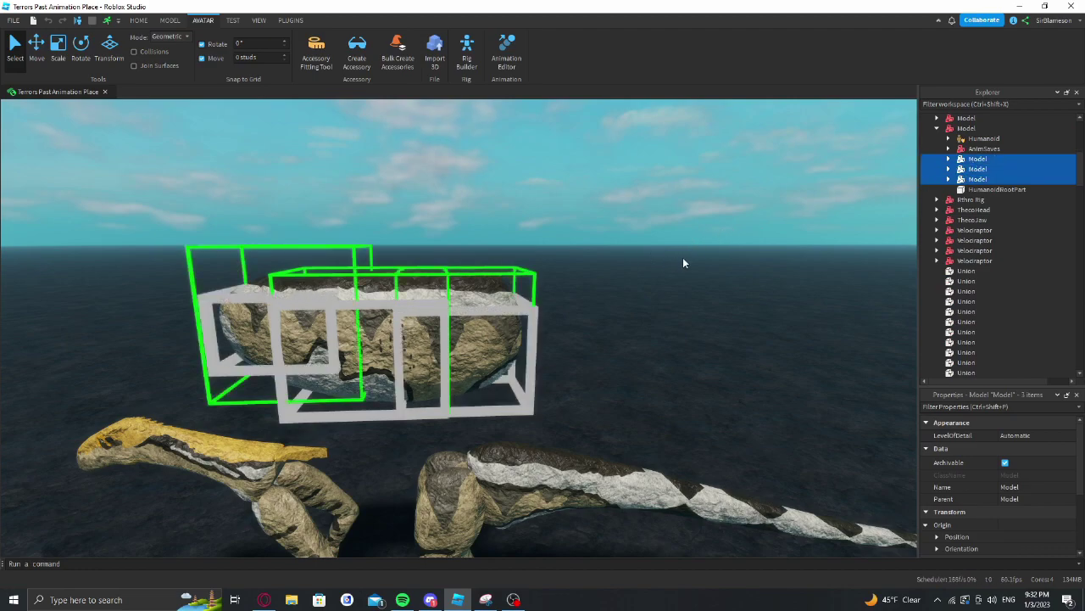
key(ctrl+u)
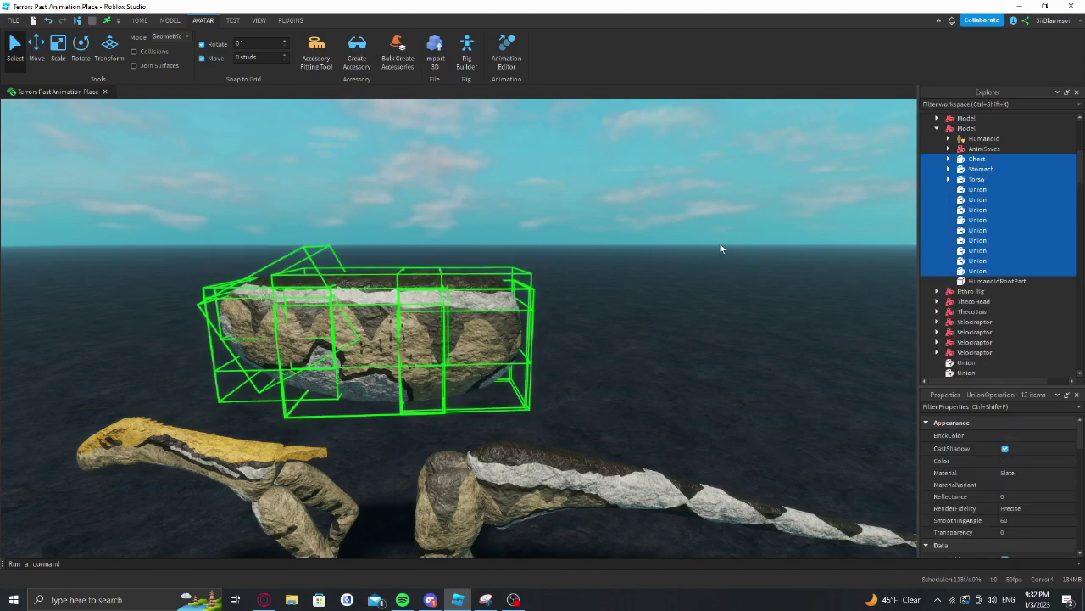
click(720, 245)
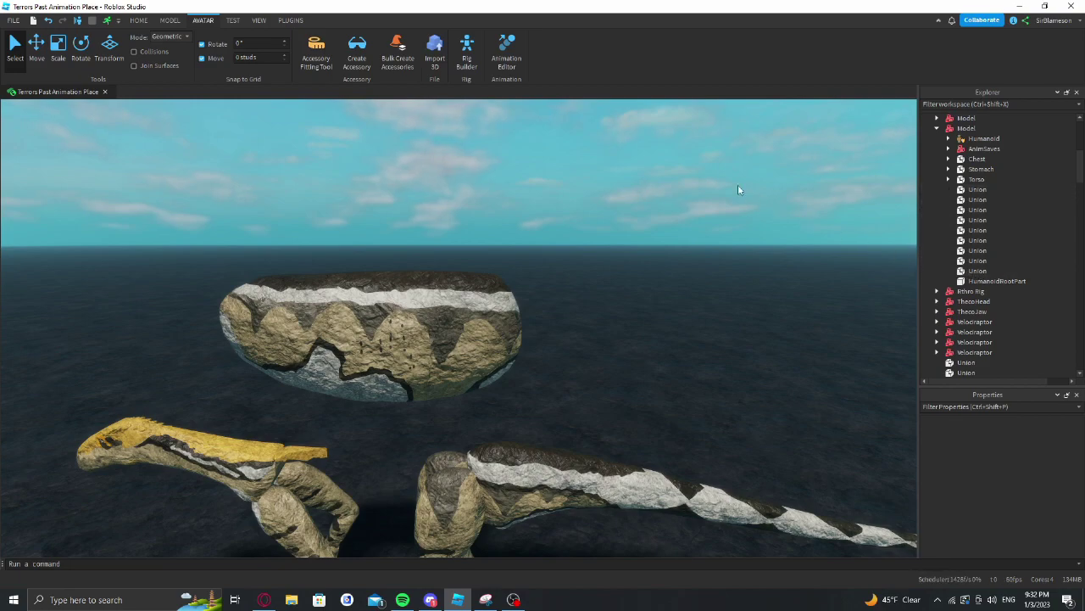
Reopen the body rig in the Animation Editor and rotate the Stomach downward at 0:05
click(509, 65)
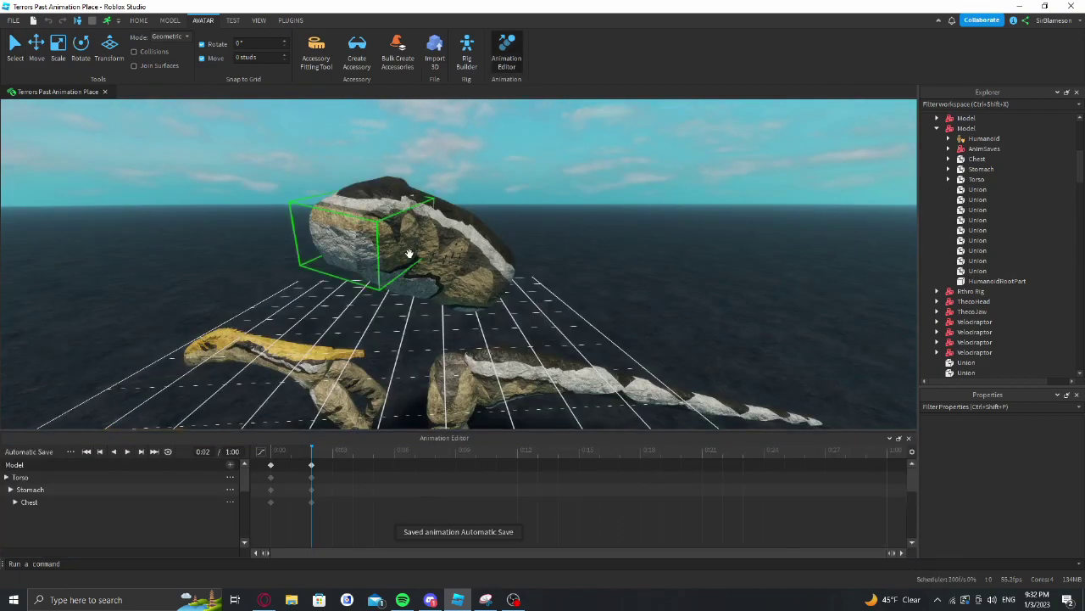
click(431, 265)
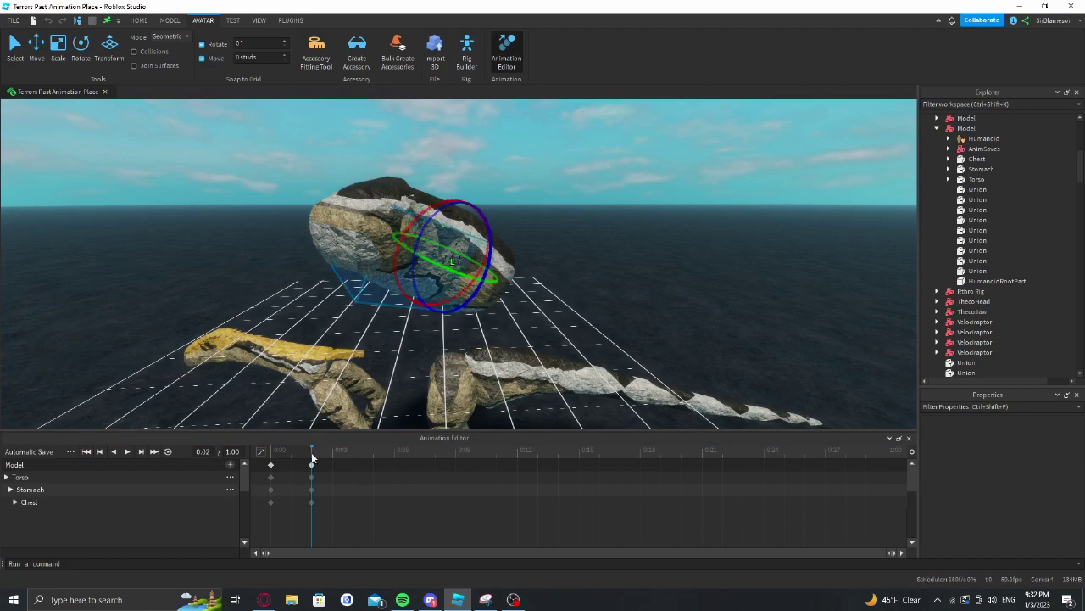
drag(415, 224, 407, 263)
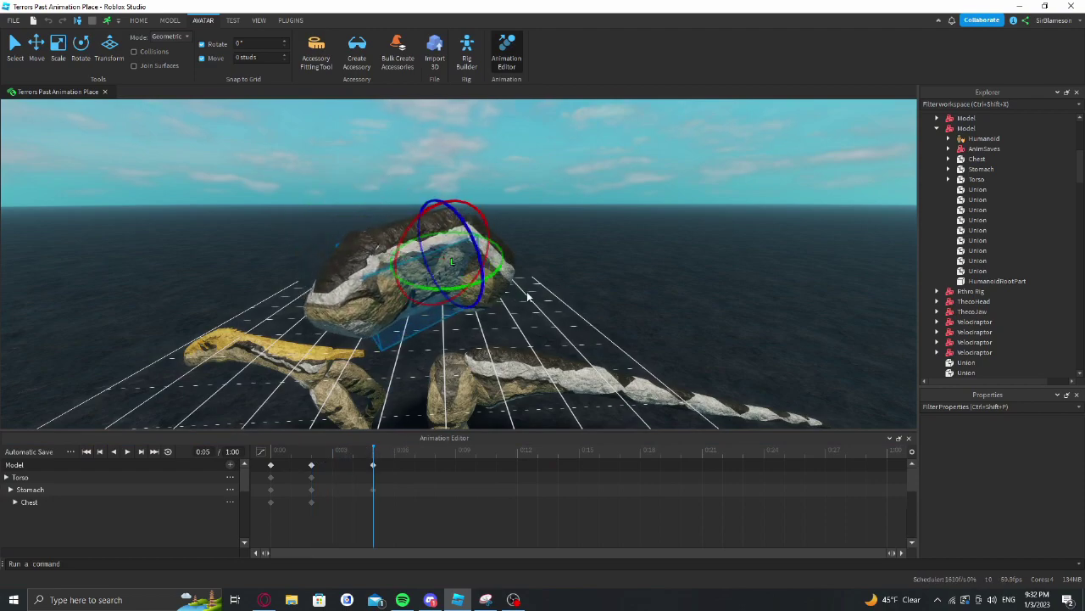
Rotate the Torso and the Stomach at 0:13 to test the joints, and close the Animation Editor
click(490, 283)
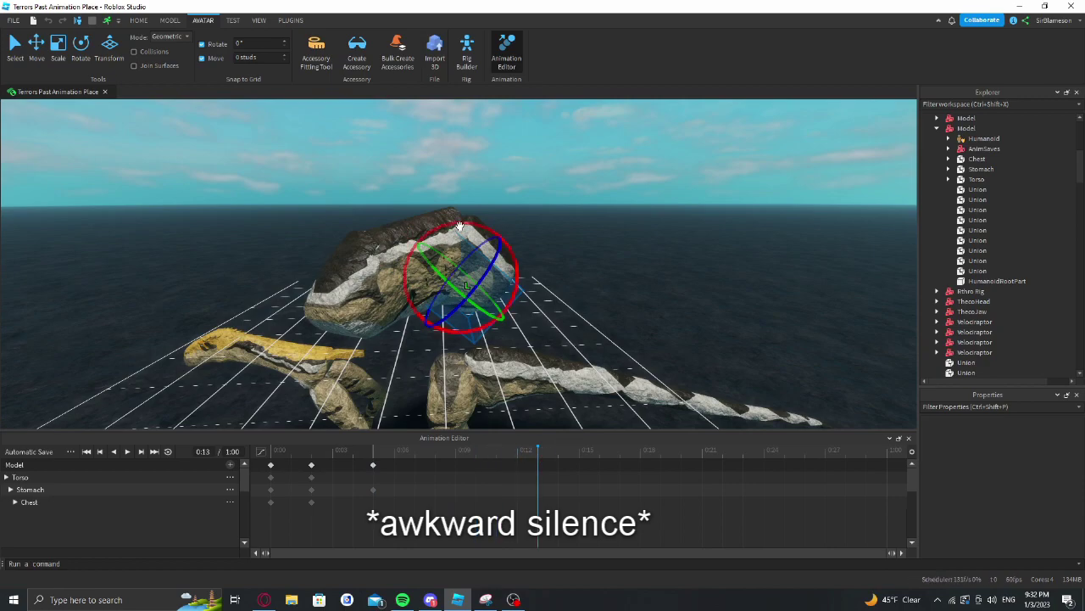
drag(460, 226, 407, 263)
right_drag(407, 263, 509, 278)
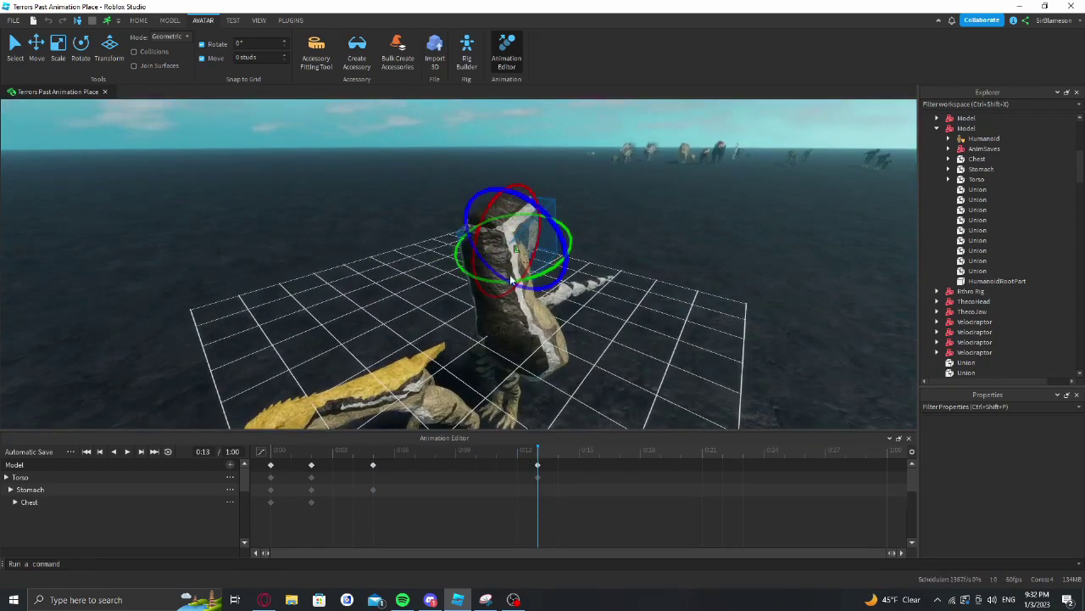
drag(512, 280, 418, 220)
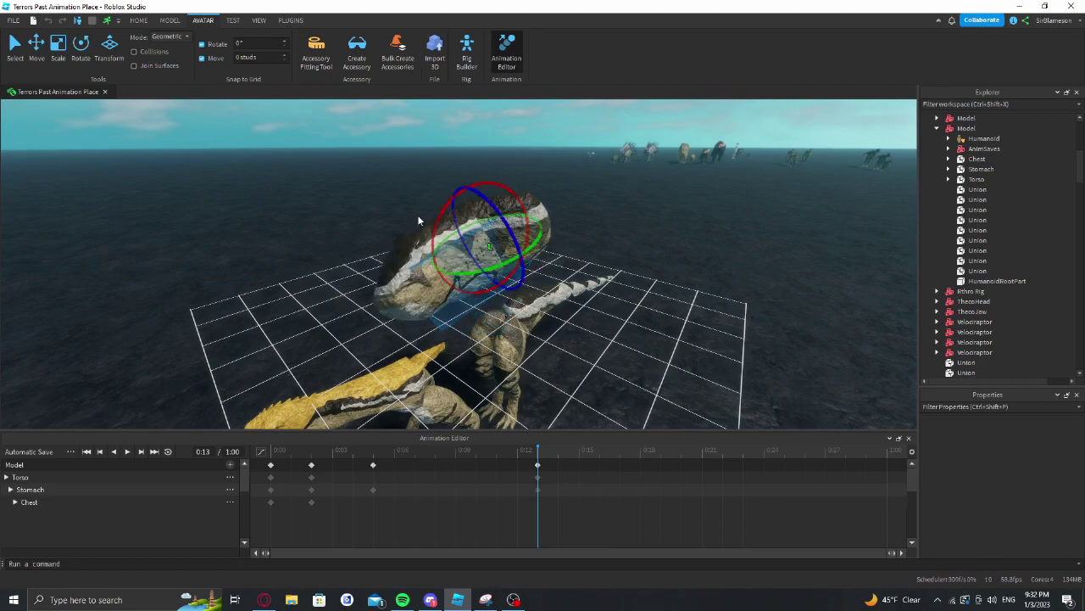
click(910, 439)
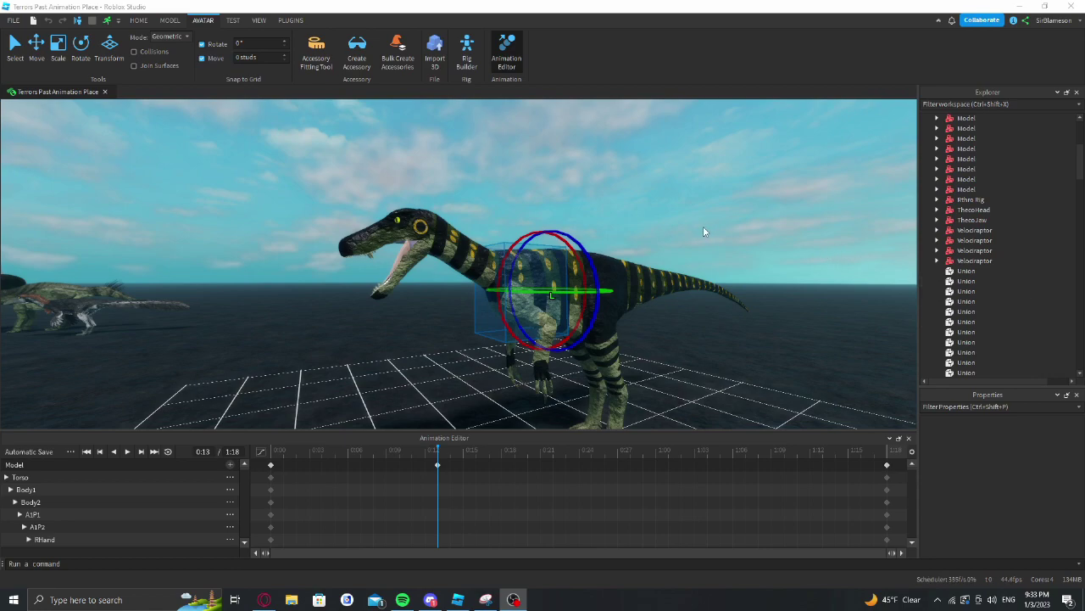
Rotate Body2 of the black-striped dinosaur rig downward at 0:13
drag(542, 235, 503, 271)
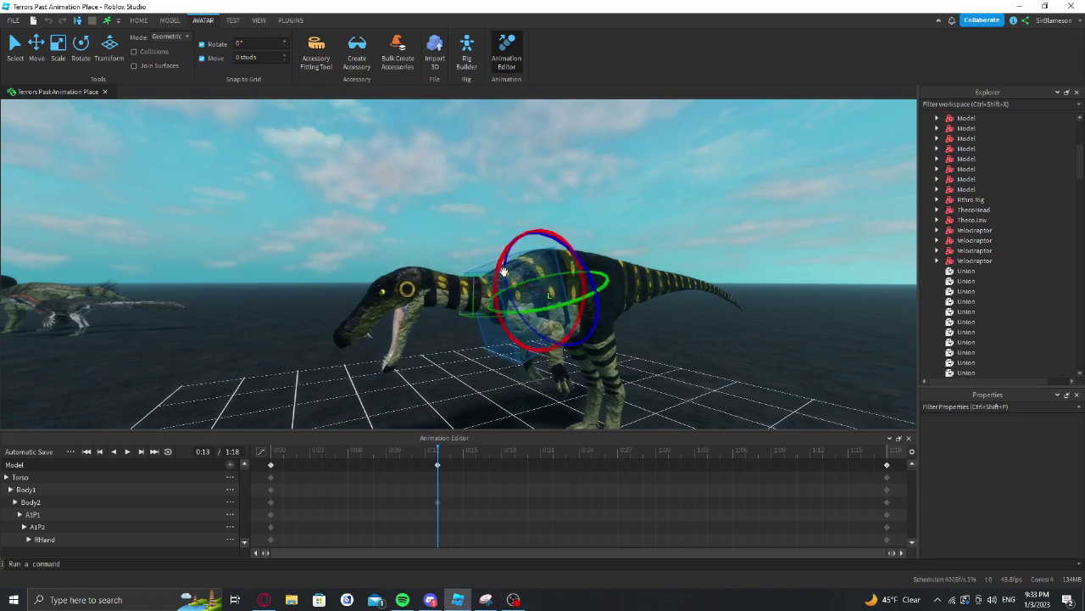
click(519, 270)
click(562, 272)
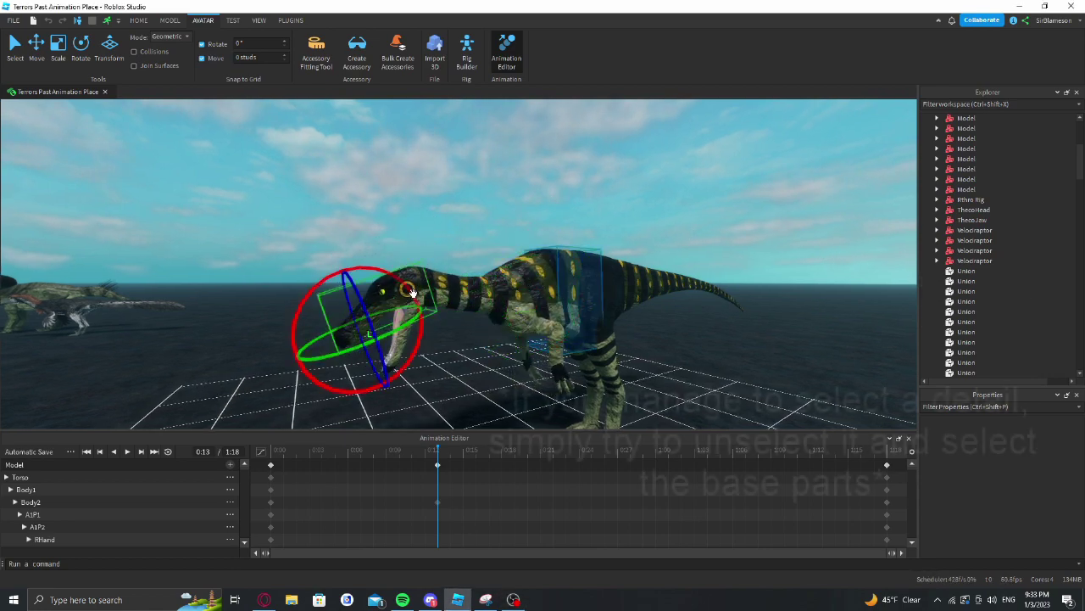
drag(413, 293, 394, 277)
key(ctrl+z)
click(577, 292)
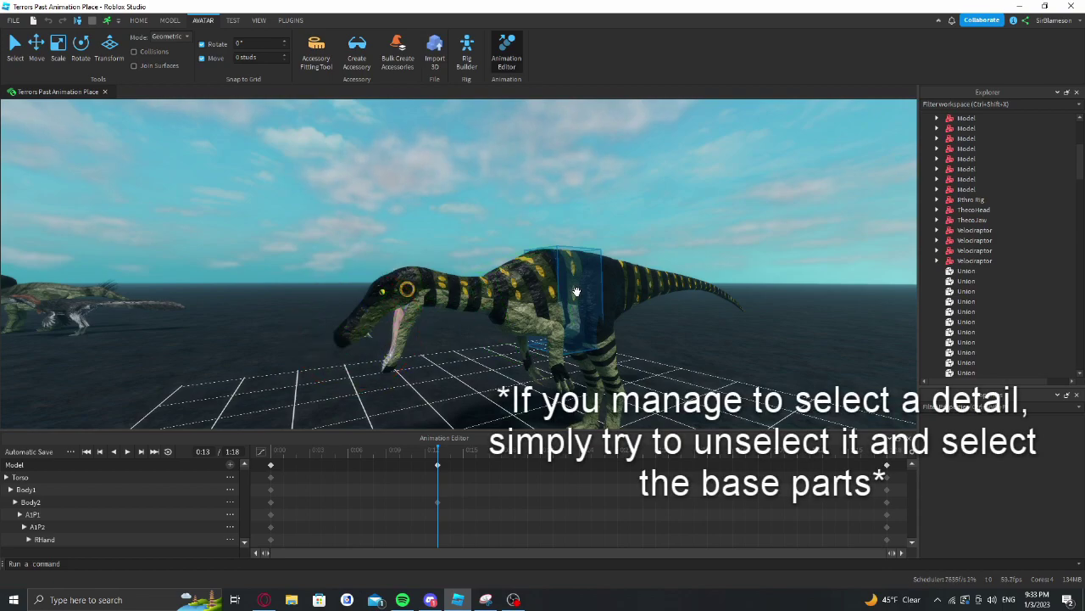
click(589, 236)
right_drag(589, 236, 584, 238)
click(582, 243)
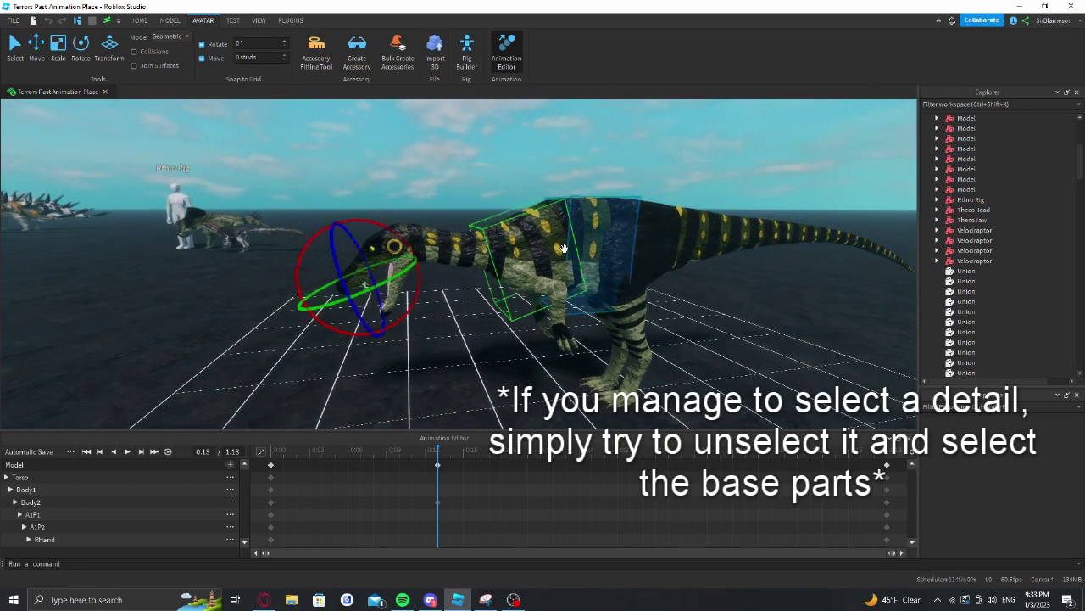
Select the lower jaw base and rotate it at 0:13 to close the mouth
click(461, 320)
click(396, 273)
drag(346, 258, 353, 243)
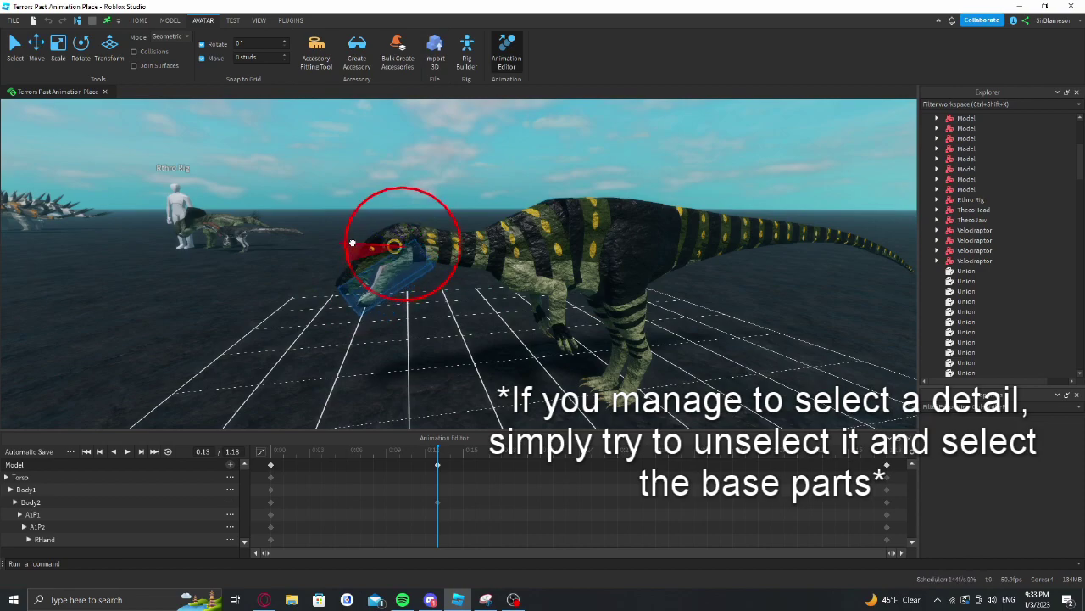
Select the Body1 base and rotate it at 0:13 to raise the dinosaur's front half
click(582, 209)
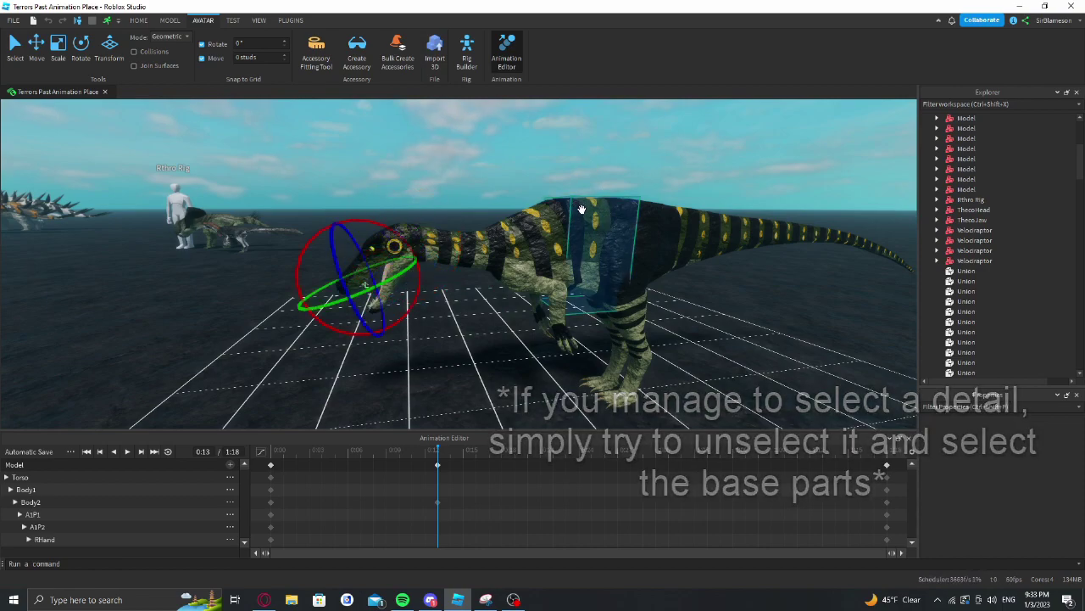
click(584, 269)
drag(562, 218, 538, 173)
key(e)
key(w)
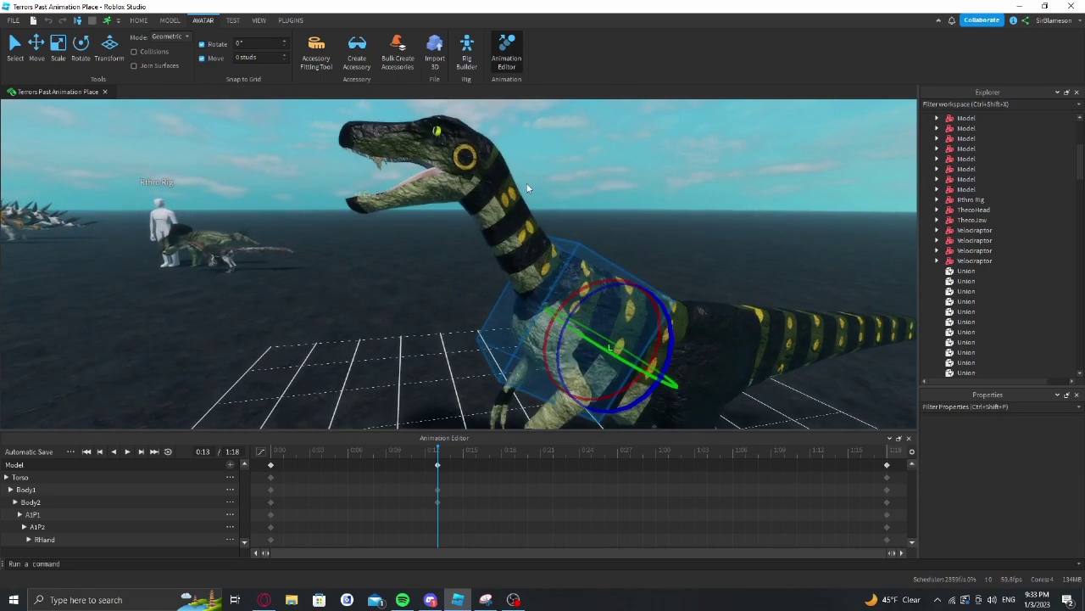
Rotate the lower jaw downward at 0:13 to open the mouth wider, and deselect it
click(443, 201)
mouse_move(412, 199)
mouse_down()
mouse_move(410, 177)
mouse_move(418, 210)
mouse_up()
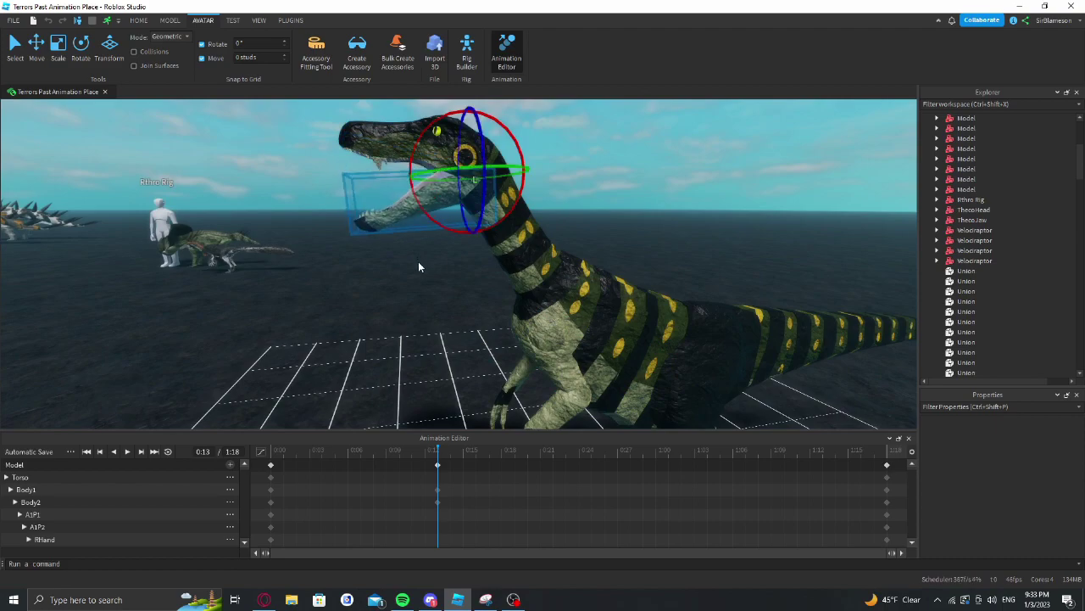
click(419, 264)
Select the dinosaur's near arm and rotate it at 0:13 to test its joint
key(q)
click(554, 217)
click(584, 243)
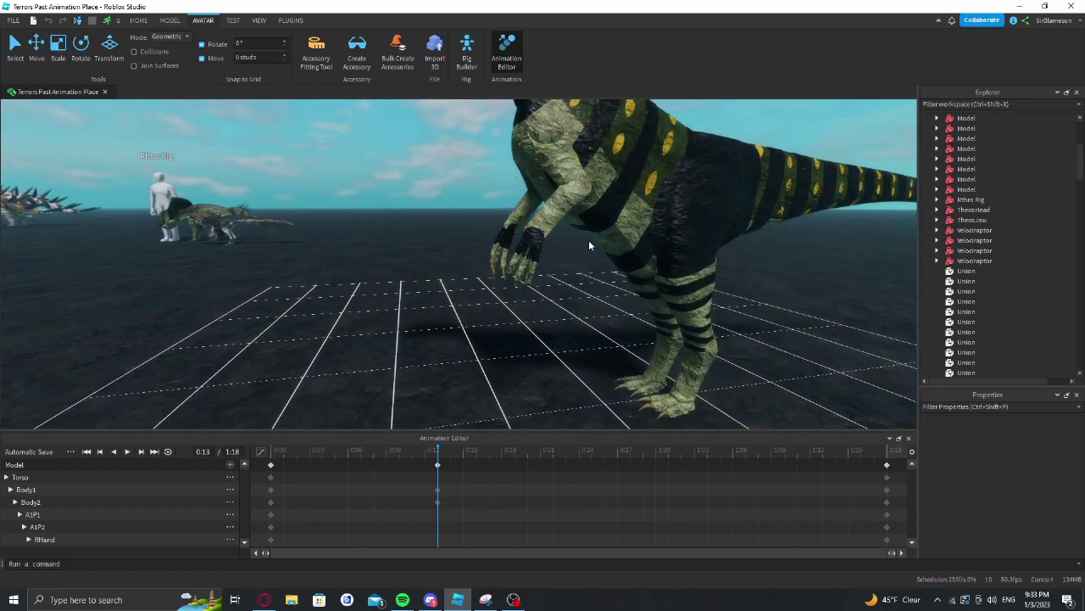
click(563, 209)
drag(566, 241, 601, 244)
click(593, 292)
Select the lower arm just above the hand, rotate it at 0:13, and deselect it
key(a)
right_drag(593, 293, 646, 279)
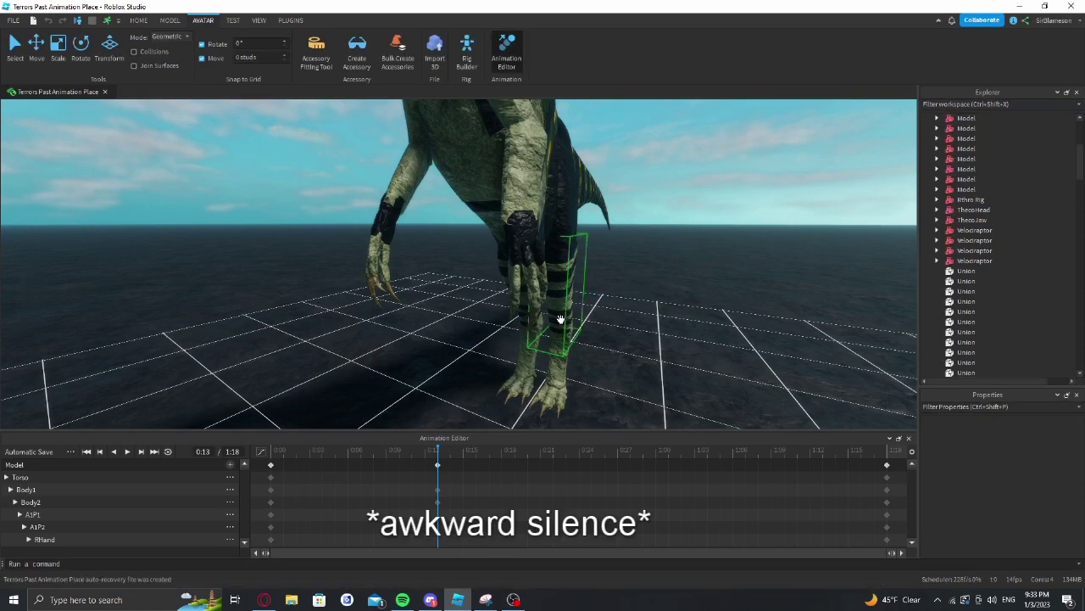
right_drag(563, 315, 576, 317)
click(484, 262)
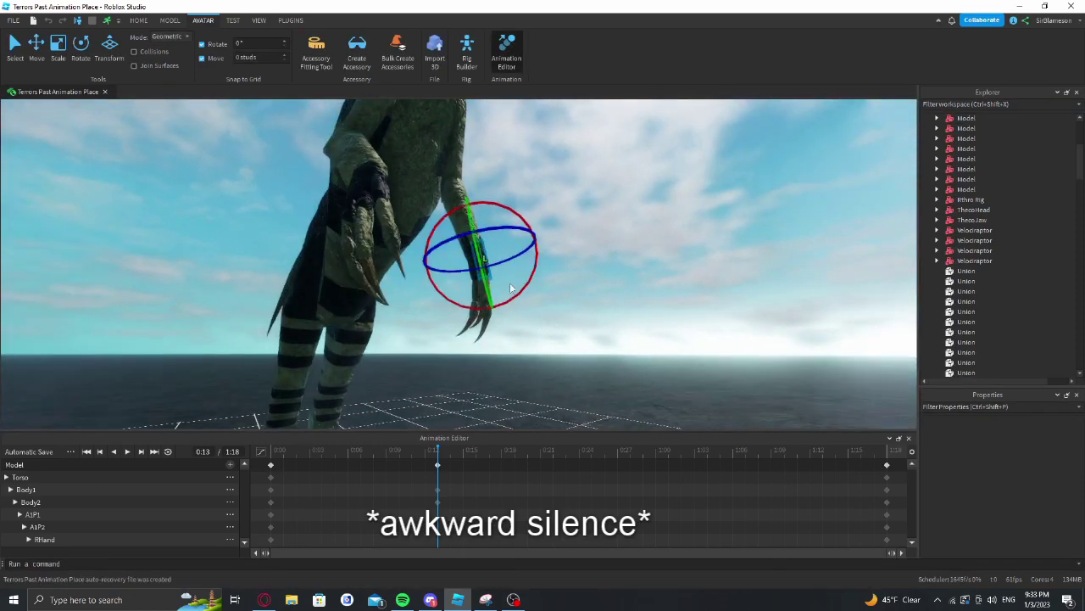
drag(522, 290, 541, 265)
click(611, 262)
Rotate a finger of the near hand at 0:13 and close the Animation Editor
key(d)
right_drag(610, 262, 586, 257)
key(w)
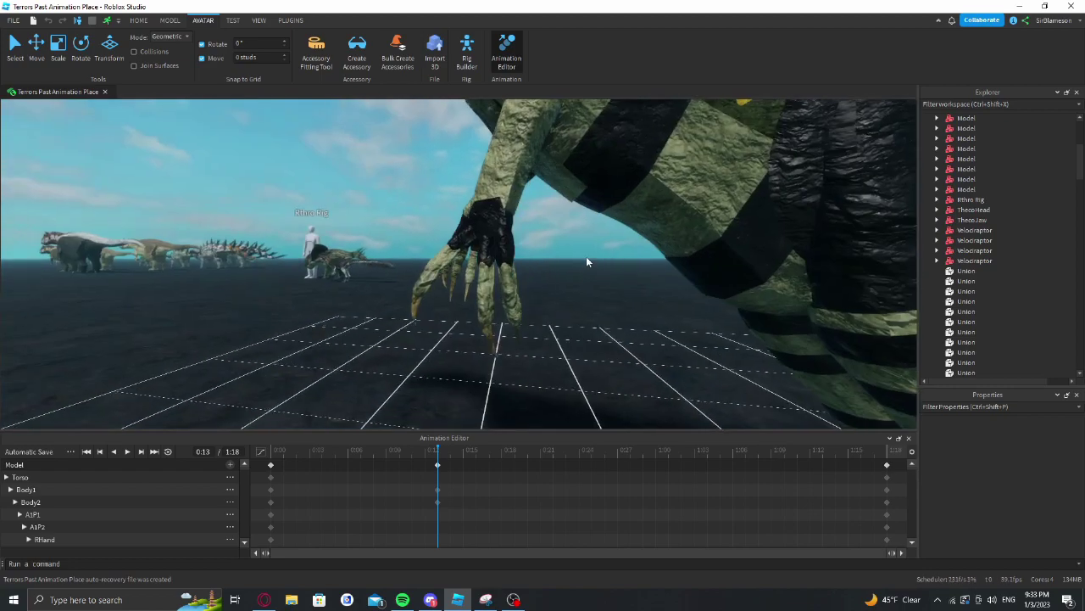
click(469, 244)
right_drag(468, 244, 474, 250)
drag(485, 294, 514, 298)
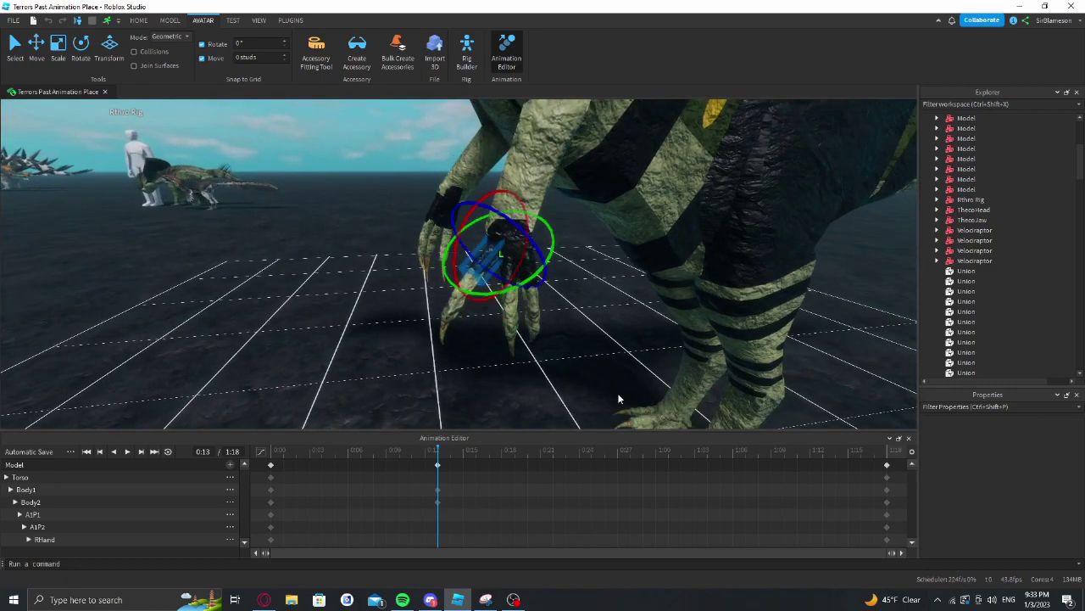
click(909, 438)
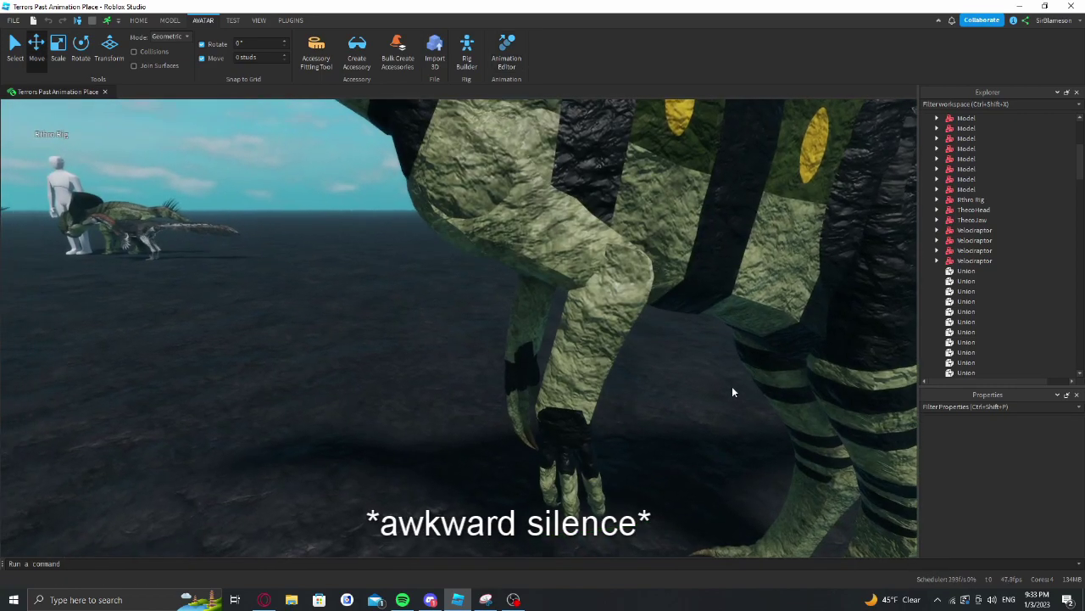
Reopen the rig in the Animation Editor and rotate one finger upward at 0:13 to test its joint with the claw
key(s)
right_drag(732, 386, 731, 387)
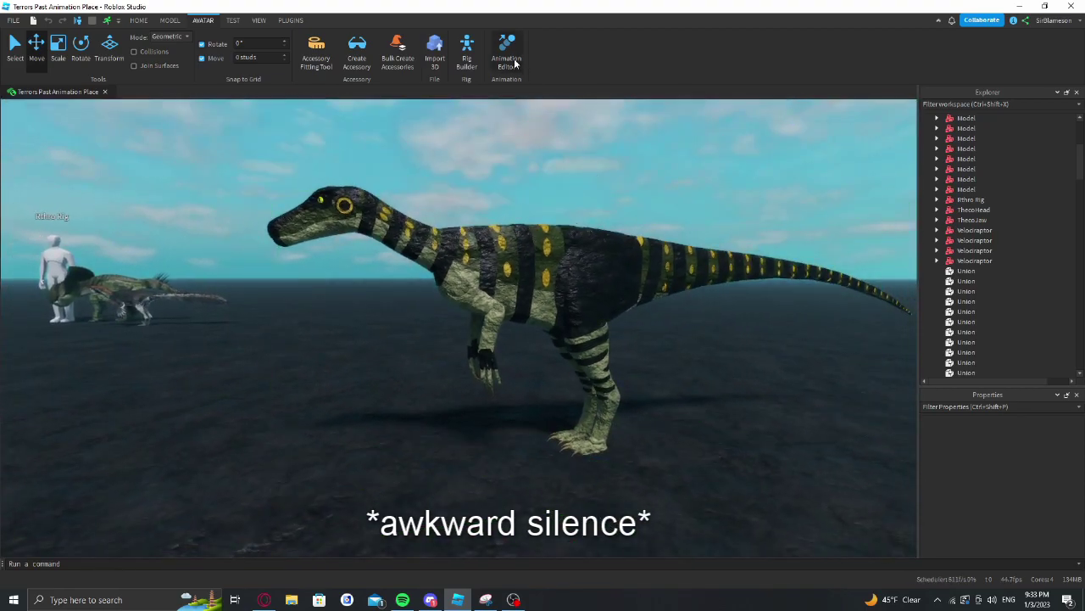
click(509, 55)
scroll(581, 357, up, 5)
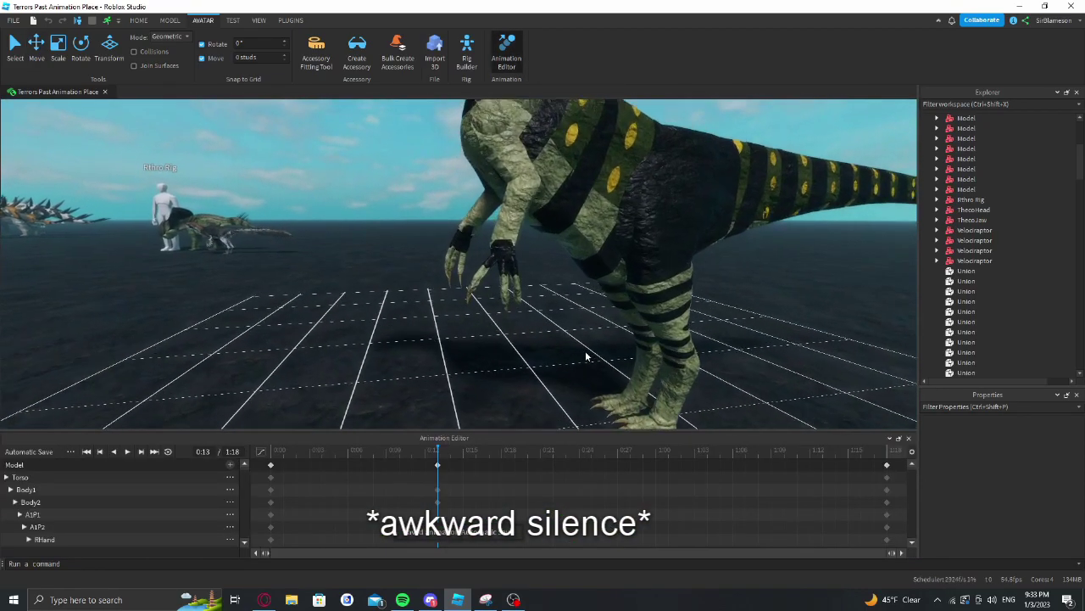
right_drag(585, 350, 569, 347)
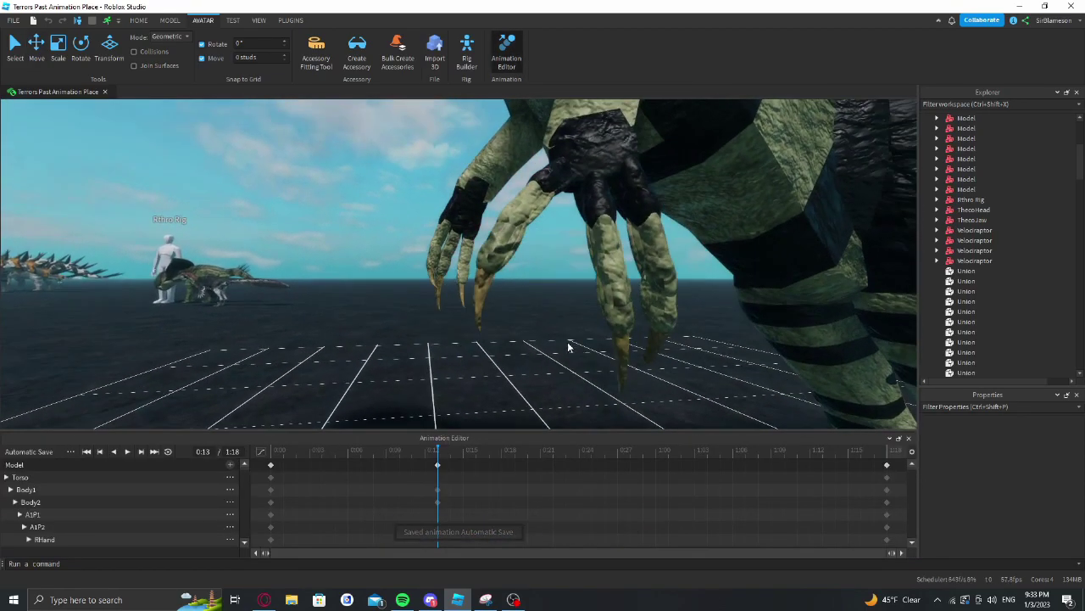
click(492, 278)
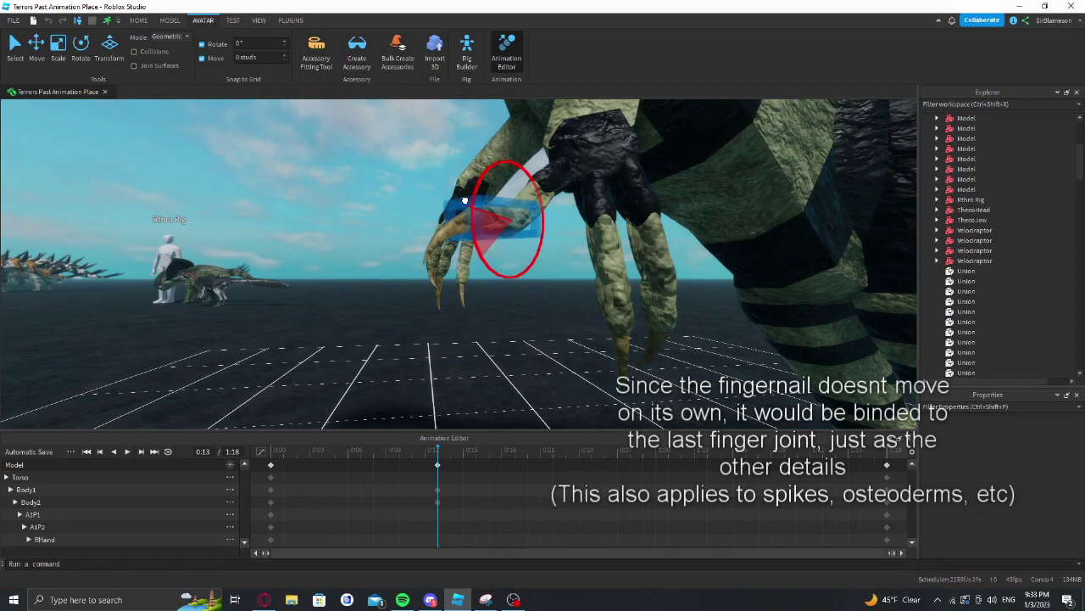
click(550, 334)
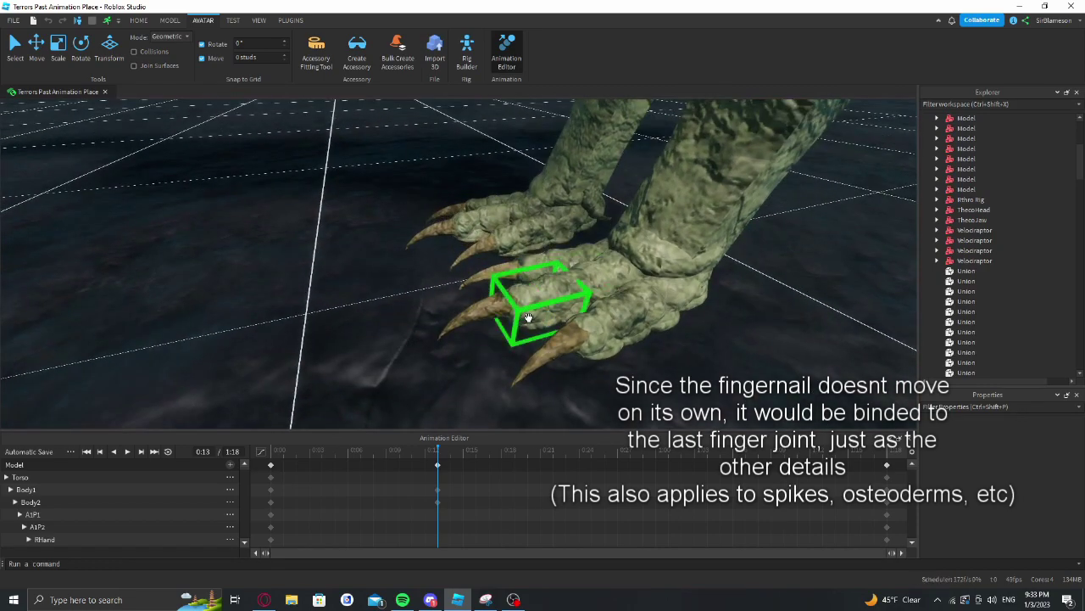
Curl the three toes of the near foot upward at 0:13 to test the toe joints
click(505, 296)
drag(505, 296, 551, 275)
click(608, 342)
drag(576, 320, 613, 291)
click(734, 334)
right_drag(733, 334, 734, 334)
click(601, 251)
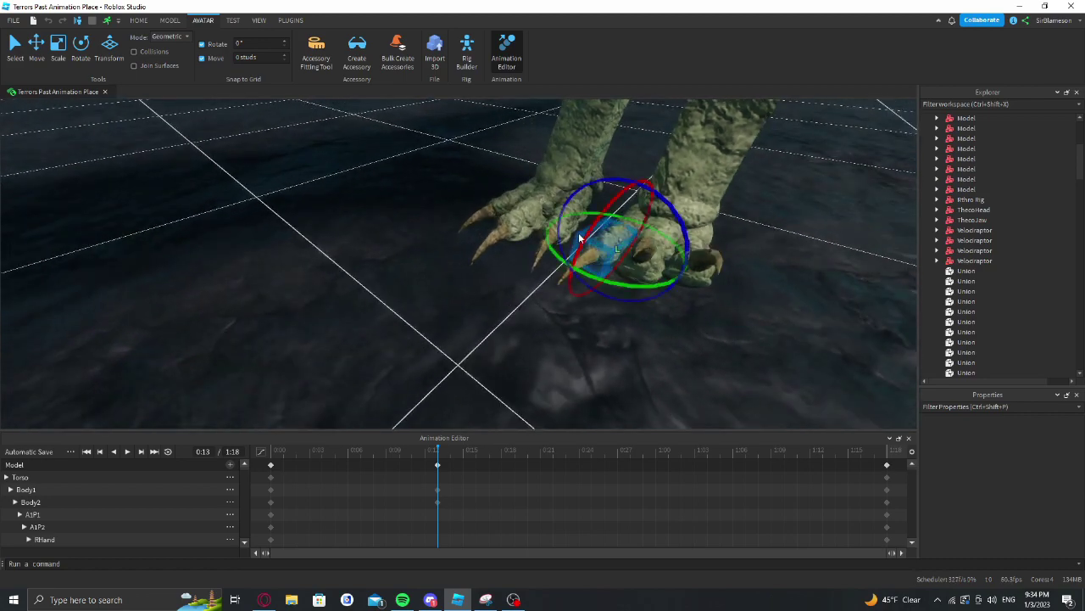
drag(583, 236, 612, 221)
click(492, 297)
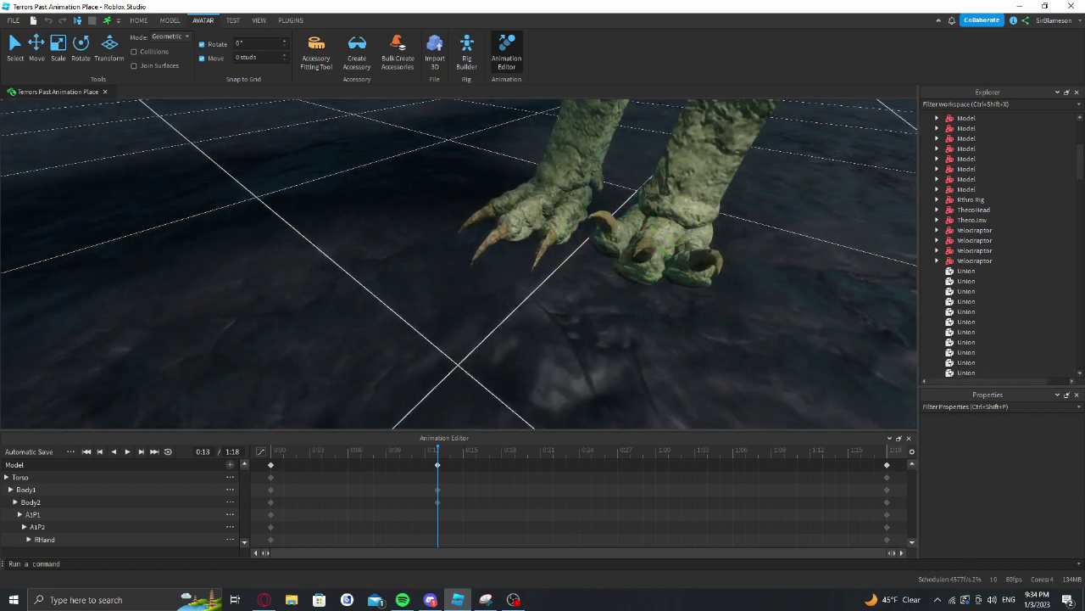